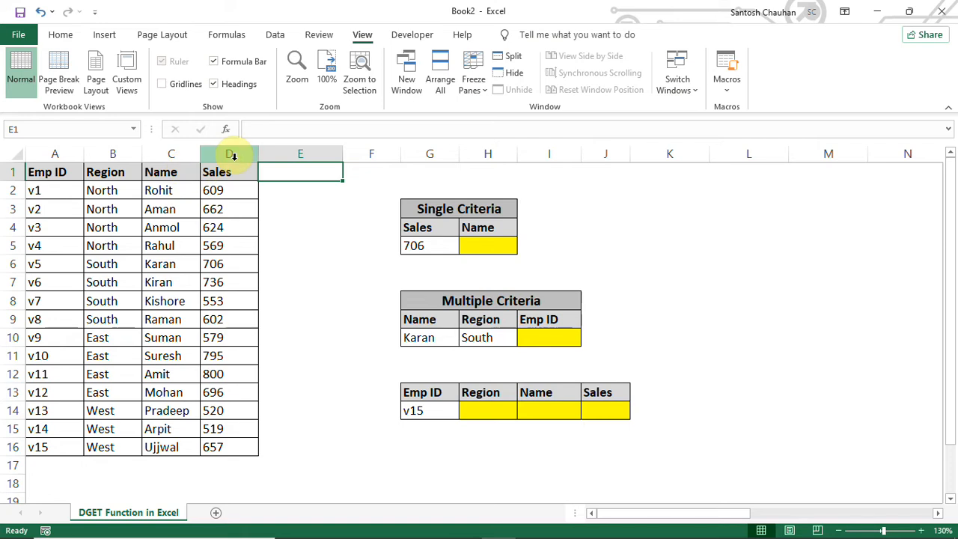
{"action": "left_click", "coordinate": [299, 184]}
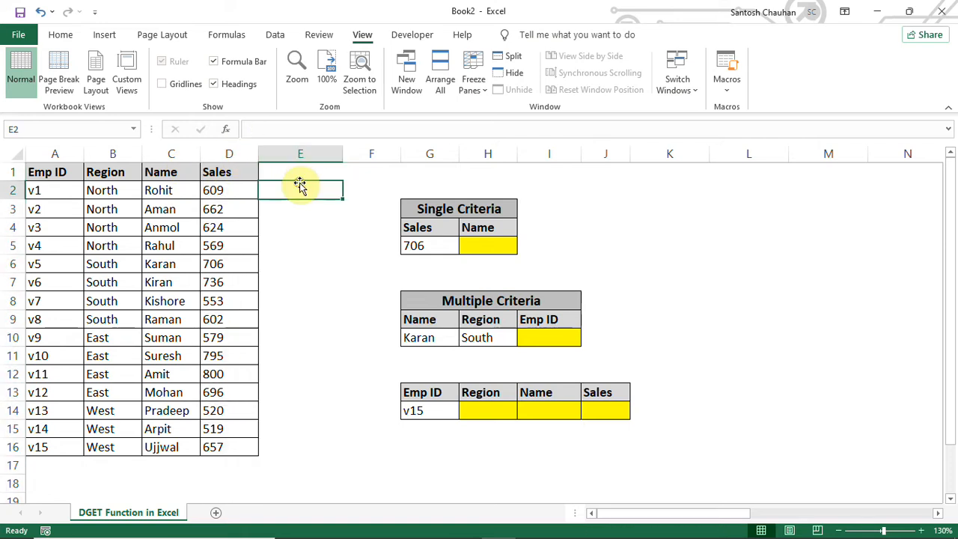
{"action": "left_click", "coordinate": [488, 245]}
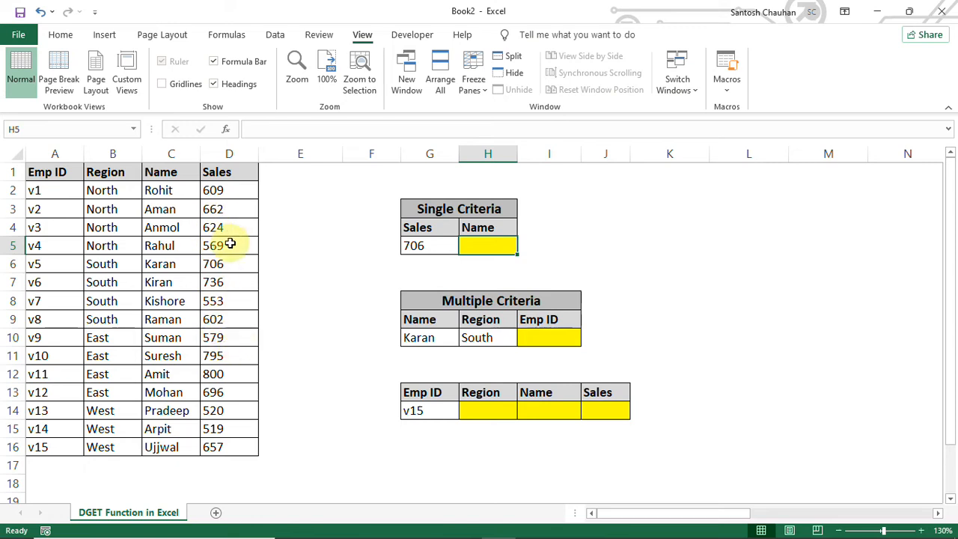
{"action": "left_click_drag", "start_coordinate": [232, 264], "coordinate": [193, 267]}
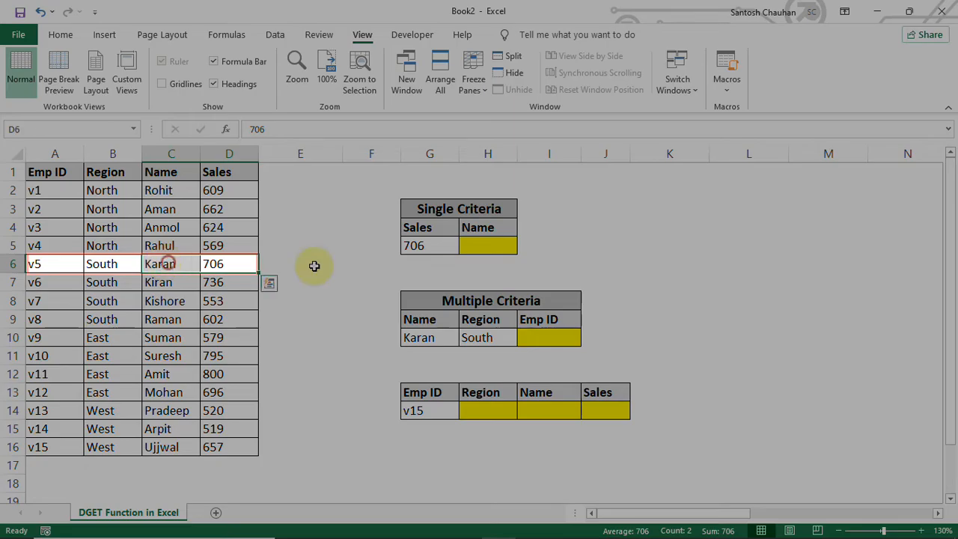
Begin a DGET formula in H5 using the employee table A1:D16 as the database argument
{"action": "left_click", "coordinate": [518, 249]}
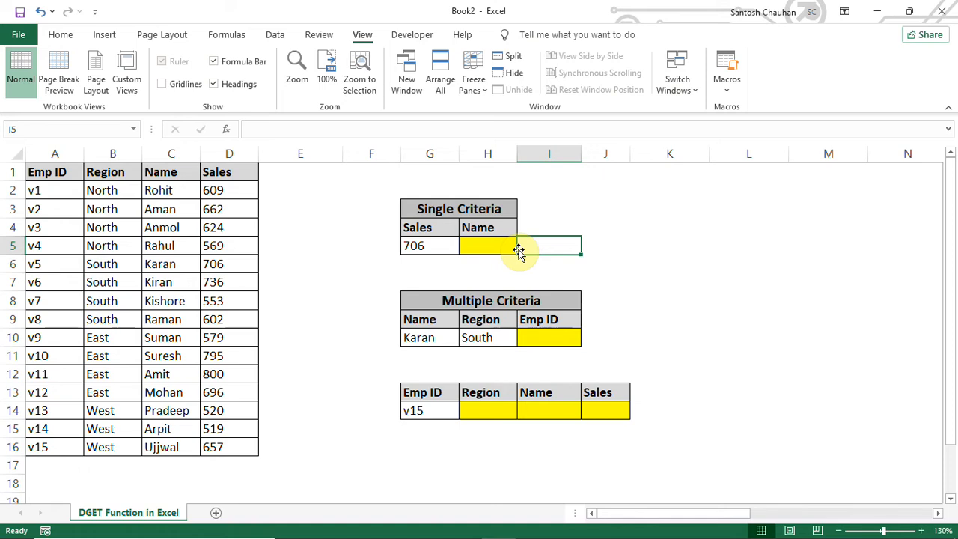
{"action": "key", "text": "Left"}
{"action": "key", "text": "Down"}
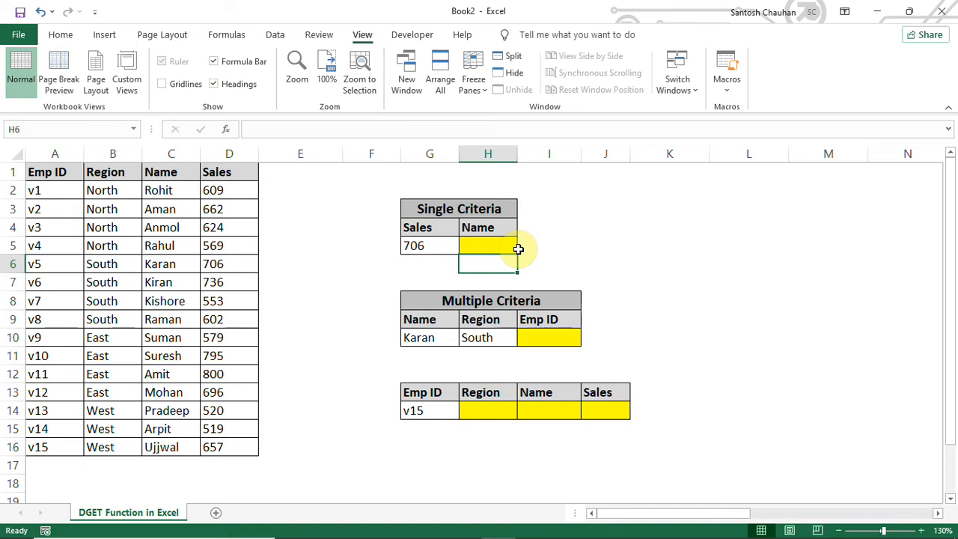
{"action": "key", "text": "Up"}
{"action": "type", "text": "="}
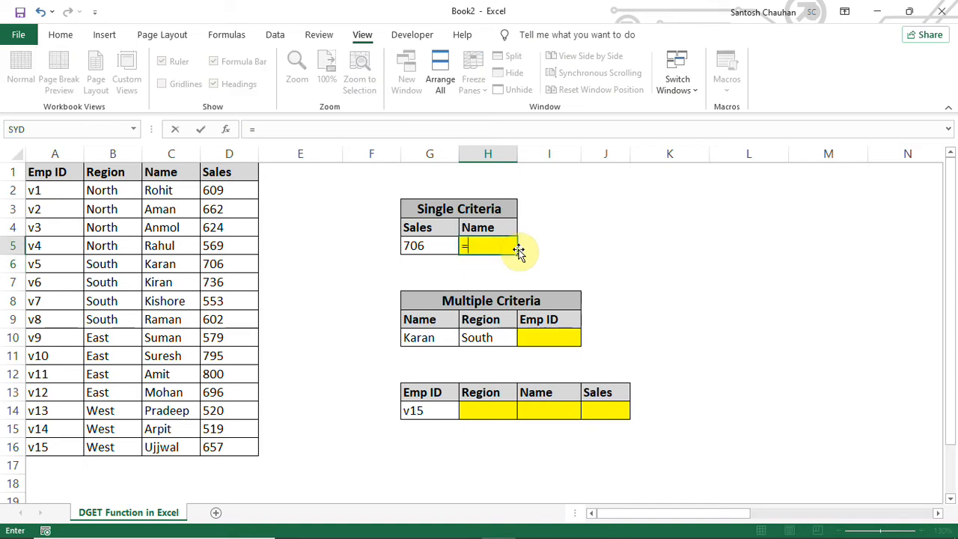
{"action": "type", "text": "dg"}
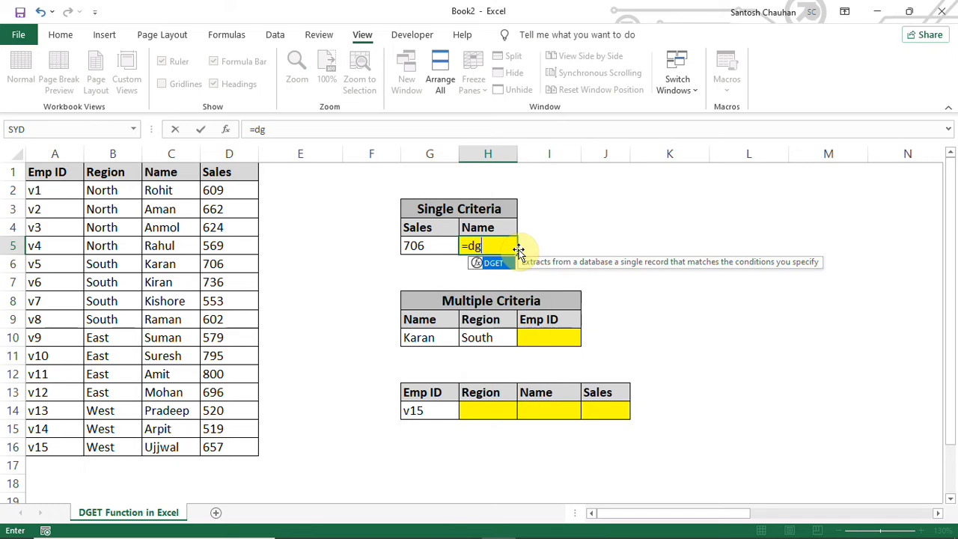
{"action": "key", "text": "Tab"}
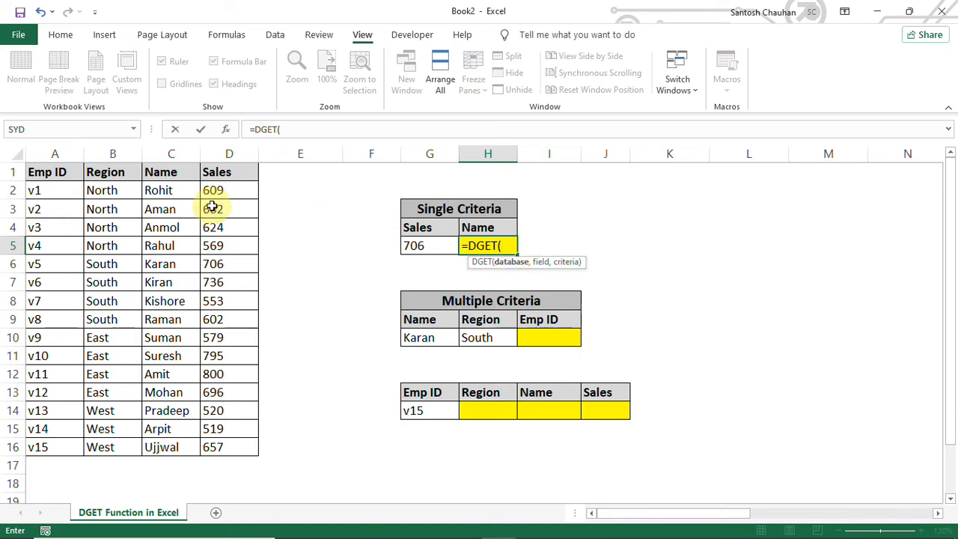
{"action": "left_click_drag", "start_coordinate": [38, 171], "coordinate": [239, 433]}
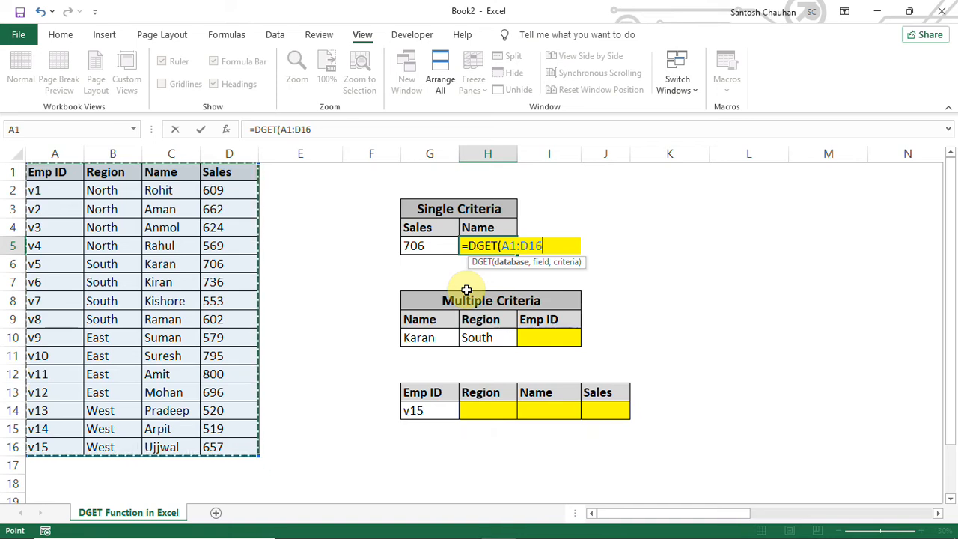
{"action": "type", "text": ","}
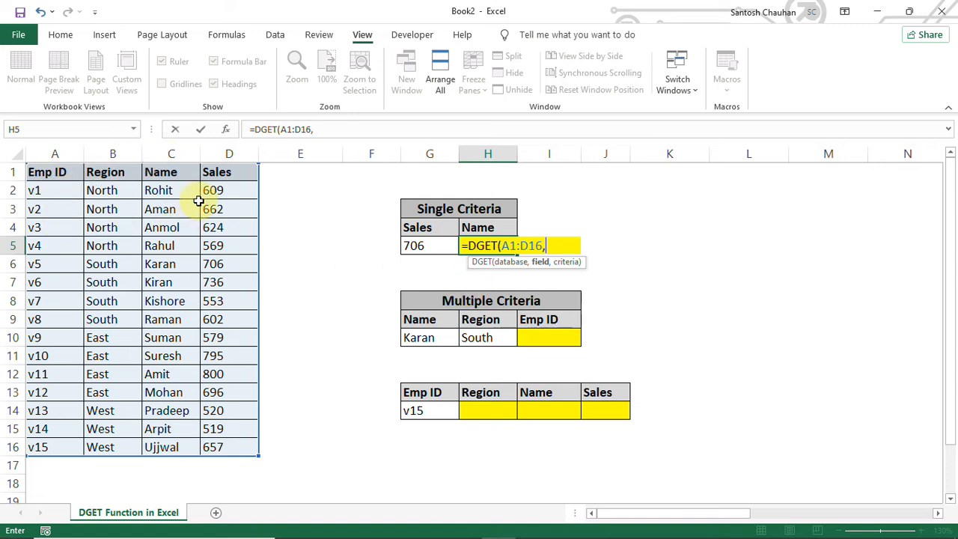
Complete the DGET formula with the Name header C1 as the field and G4:G5 as the criteria
{"action": "left_click", "coordinate": [152, 174]}
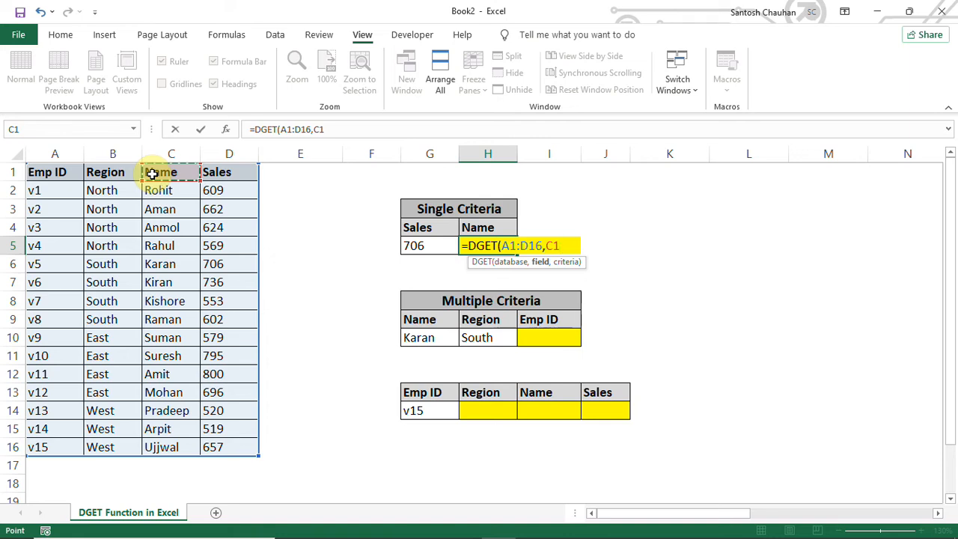
{"action": "type", "text": ","}
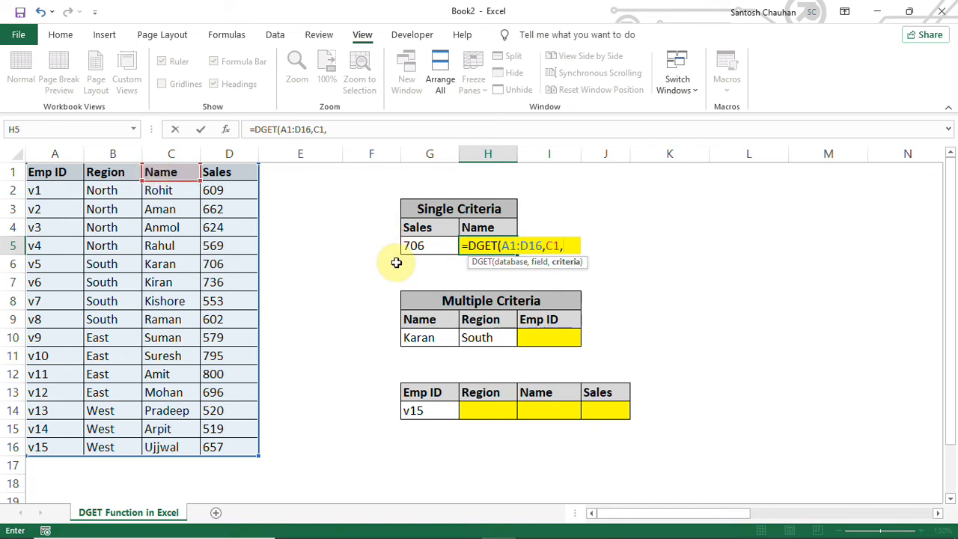
{"action": "left_click_drag", "start_coordinate": [417, 229], "coordinate": [417, 249]}
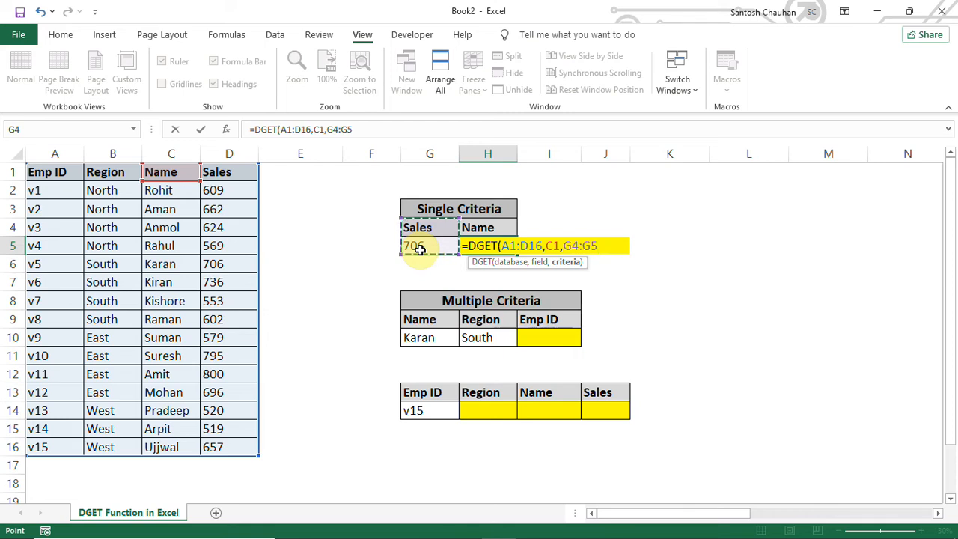
{"action": "type", "text": ")"}
{"action": "key", "text": "Return"}
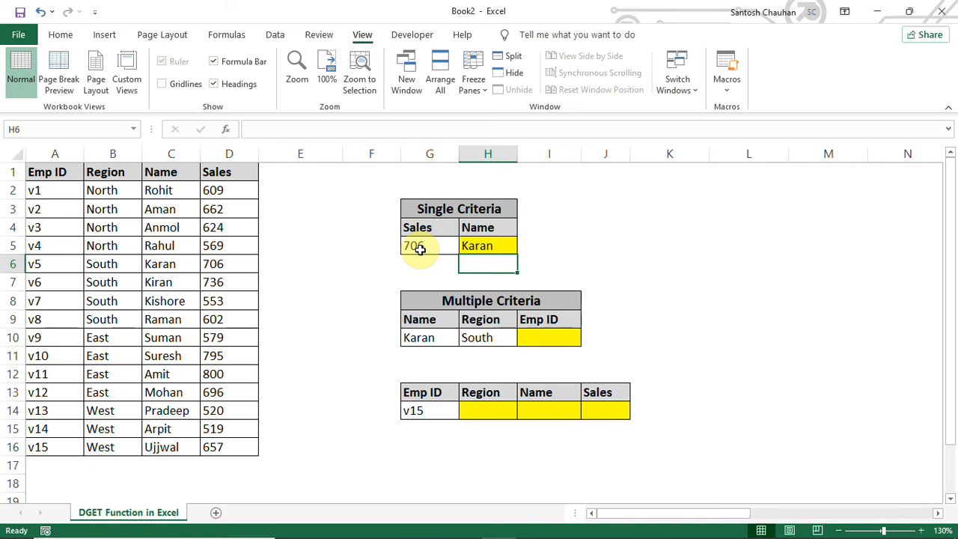
Try reducing the criteria range of the DGET formula in H5 to cell G5 only
{"action": "key", "text": "Up"}
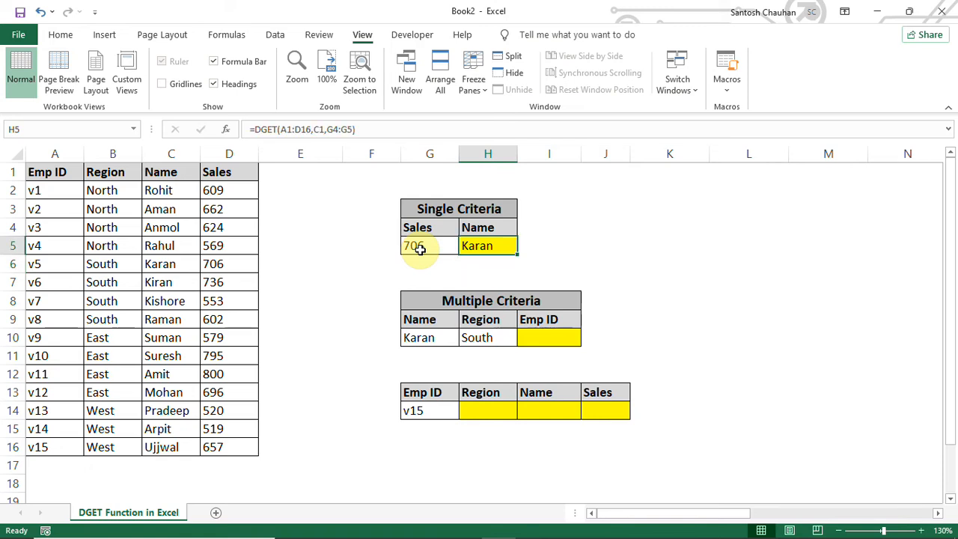
{"action": "left_click", "coordinate": [337, 128]}
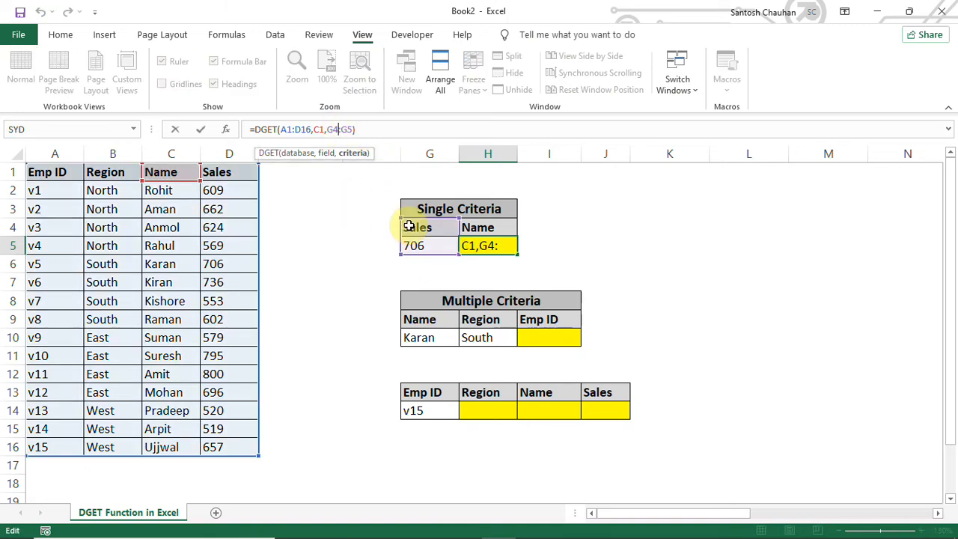
{"action": "left_click_drag", "start_coordinate": [402, 219], "coordinate": [404, 242]}
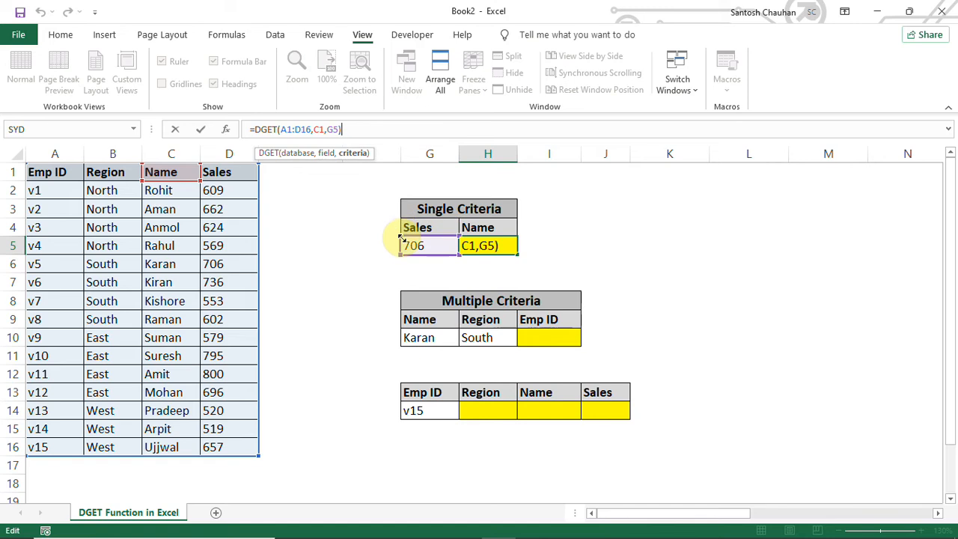
{"action": "key", "text": "Return"}
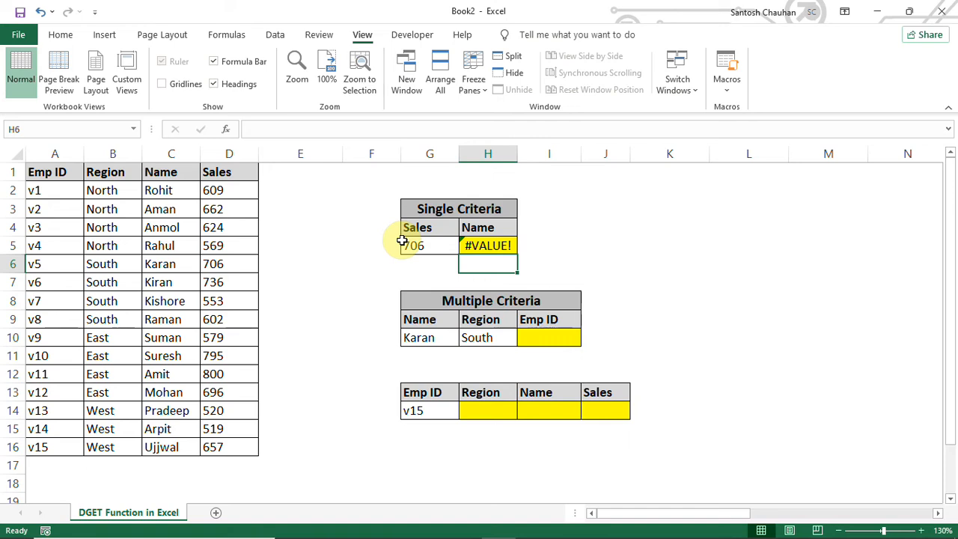
Extend the criteria range of the DGET formula in H5 back to G4:G5
{"action": "key", "text": "Up"}
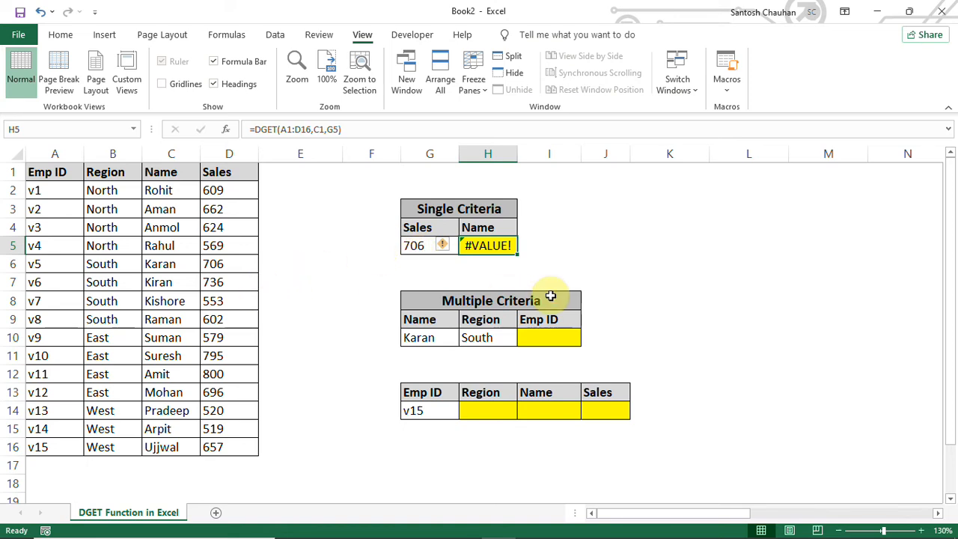
{"action": "key", "text": "F2"}
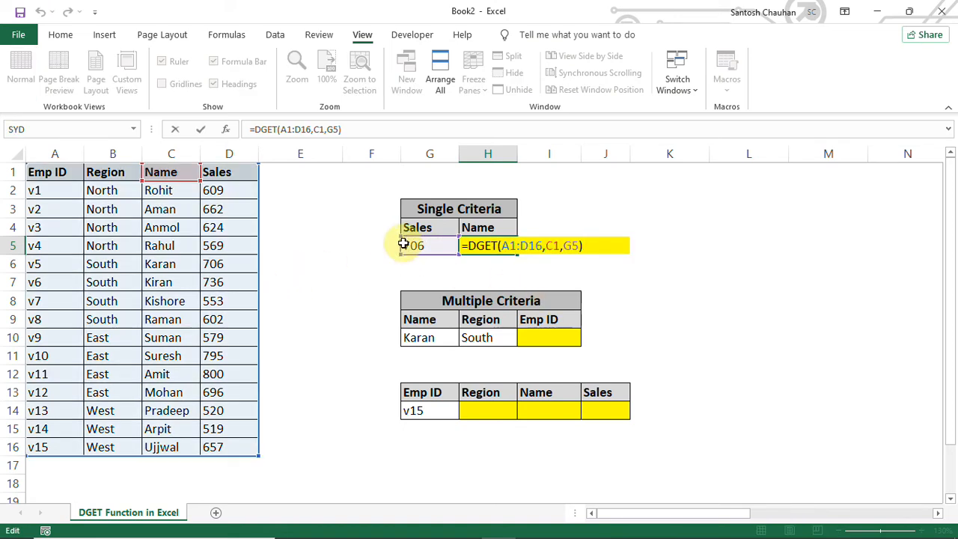
{"action": "left_click_drag", "start_coordinate": [401, 238], "coordinate": [400, 221]}
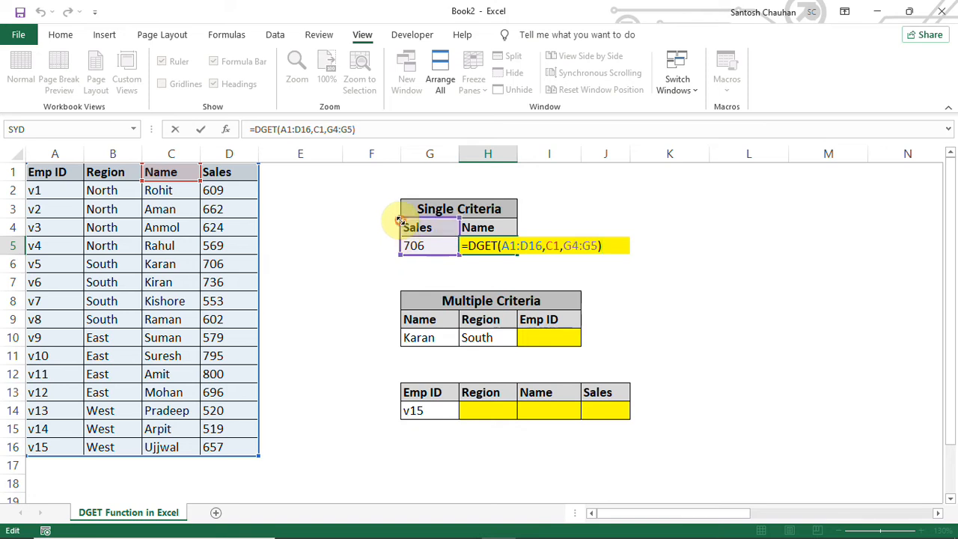
{"action": "key", "text": "Return"}
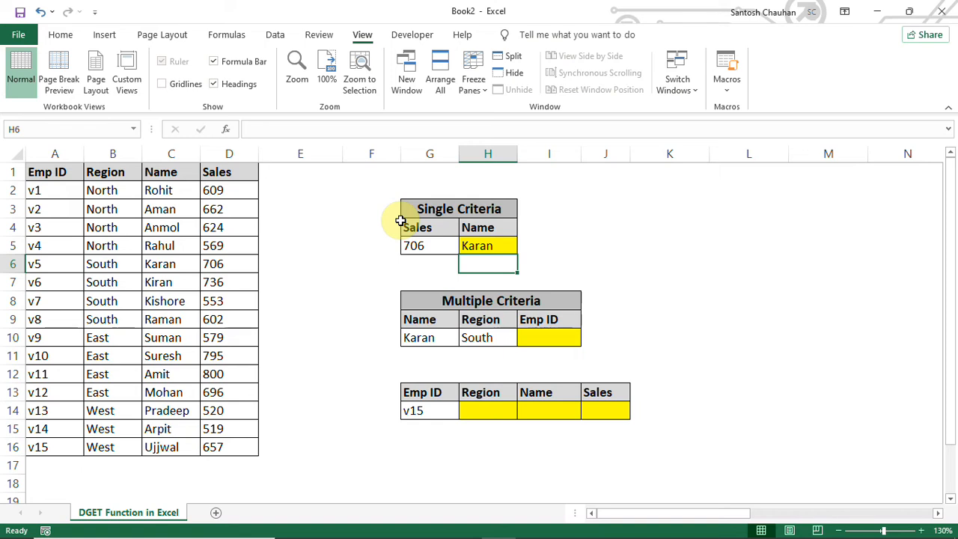
Enter 706 as a second sales value in G6, below the single-criteria lookup
{"action": "key", "text": "Left"}
{"action": "key", "text": "Home"}
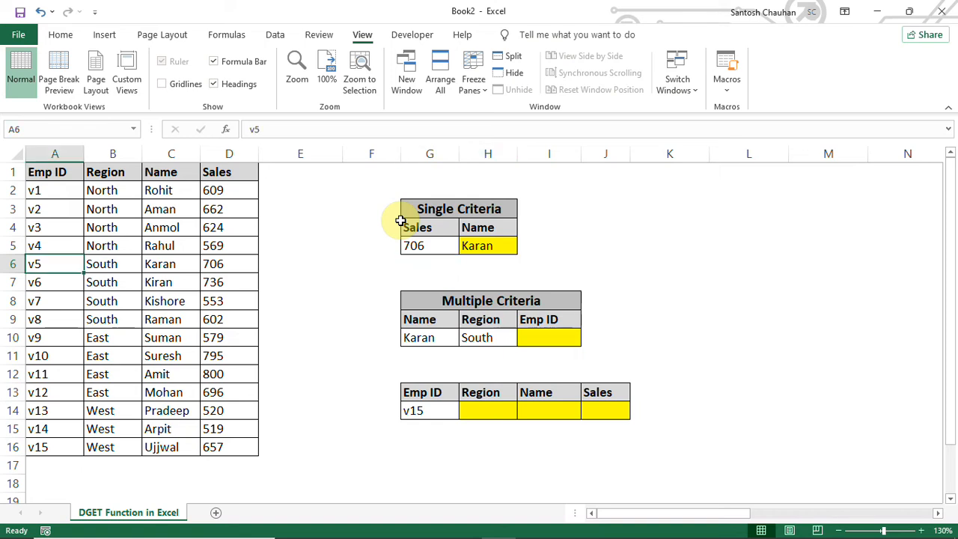
{"action": "left_click", "coordinate": [437, 262]}
{"action": "type", "text": "706"}
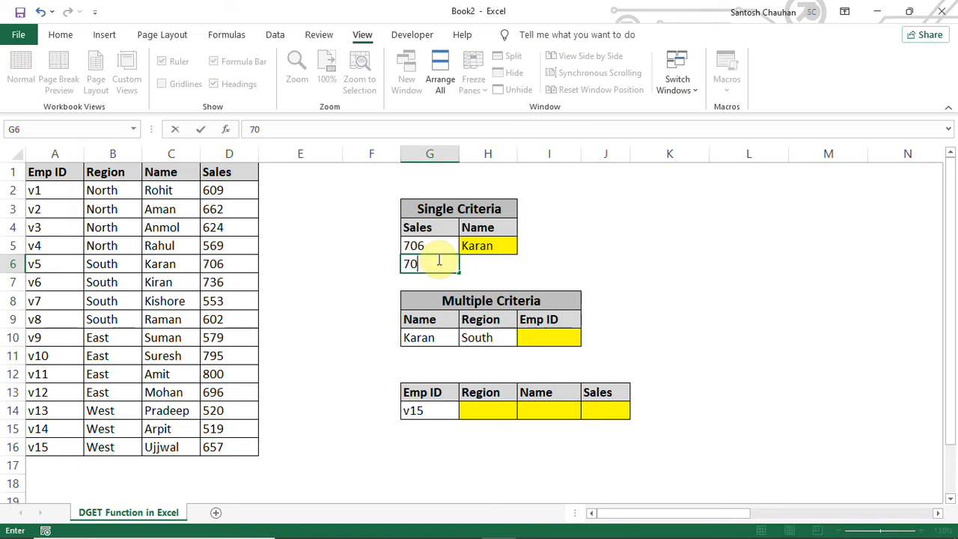
{"action": "key", "text": "Up"}
Label the two lookup rows beside their results with DGET in I5 and INDEX+MATCH in I6
{"action": "key", "text": "Right"}
{"action": "key", "text": "Right"}
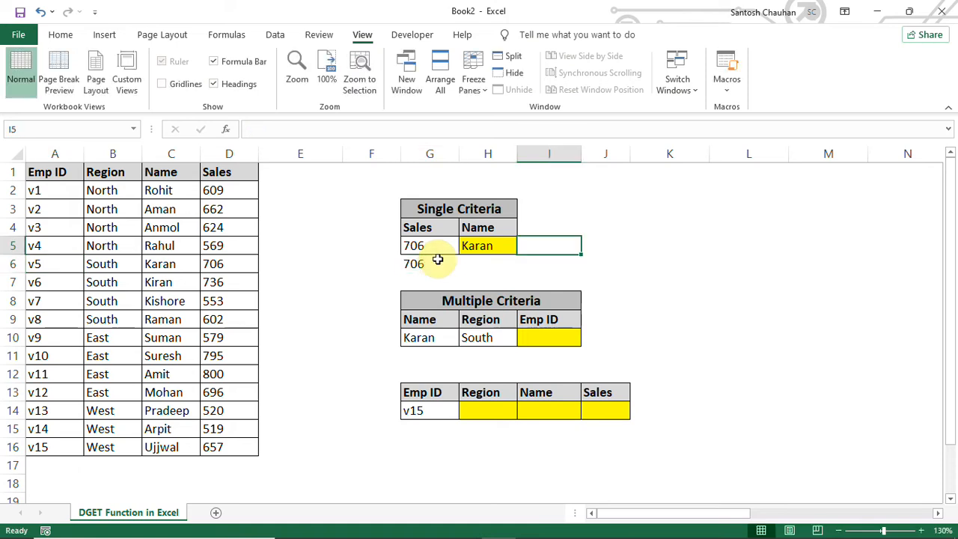
{"action": "type", "text": "DGET"}
{"action": "key", "text": "Return"}
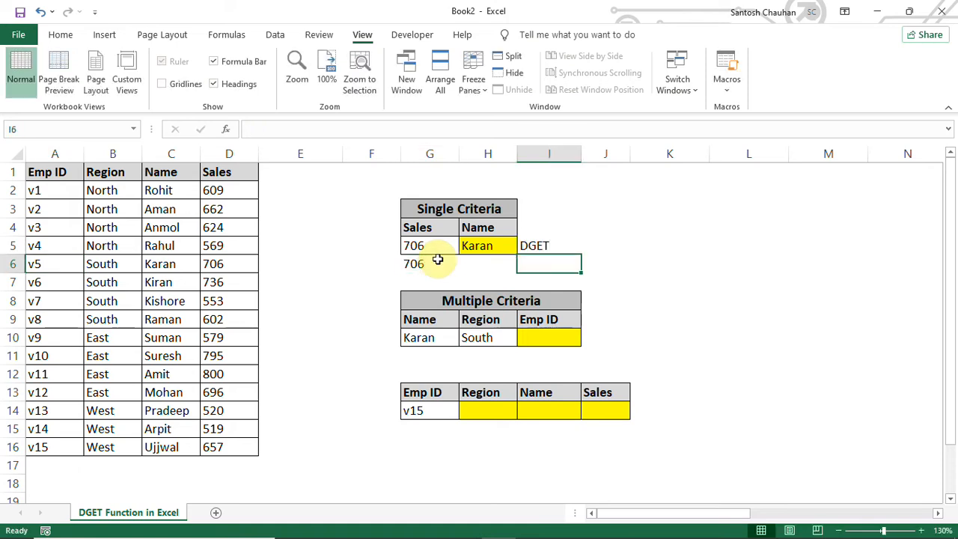
{"action": "type", "text": "INDE"}
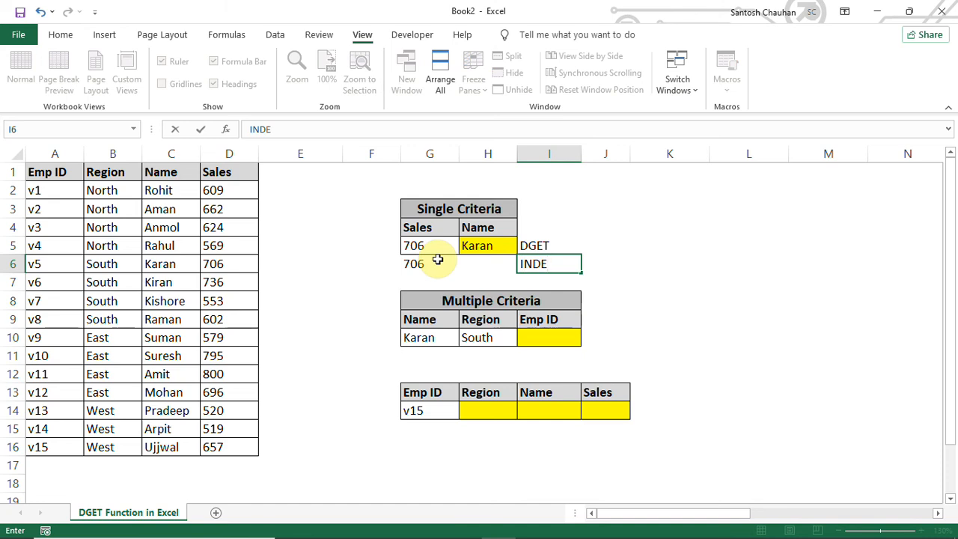
{"action": "type", "text": "X+MATCH"}
{"action": "key", "text": "Return"}
Begin an INDEX formula in H6 with the names in C2:C16 as the array
{"action": "key", "text": "Up"}
{"action": "key", "text": "Left"}
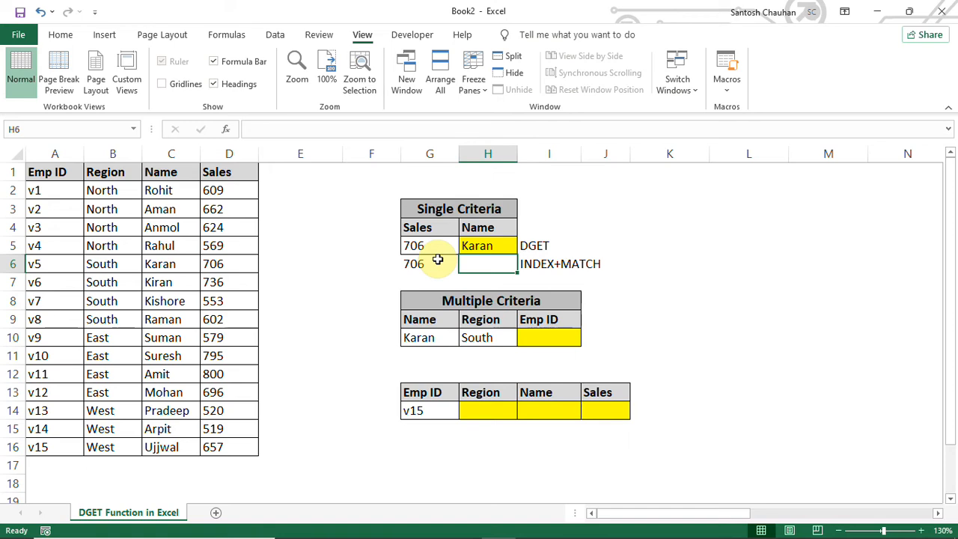
{"action": "type", "text": "=ind"}
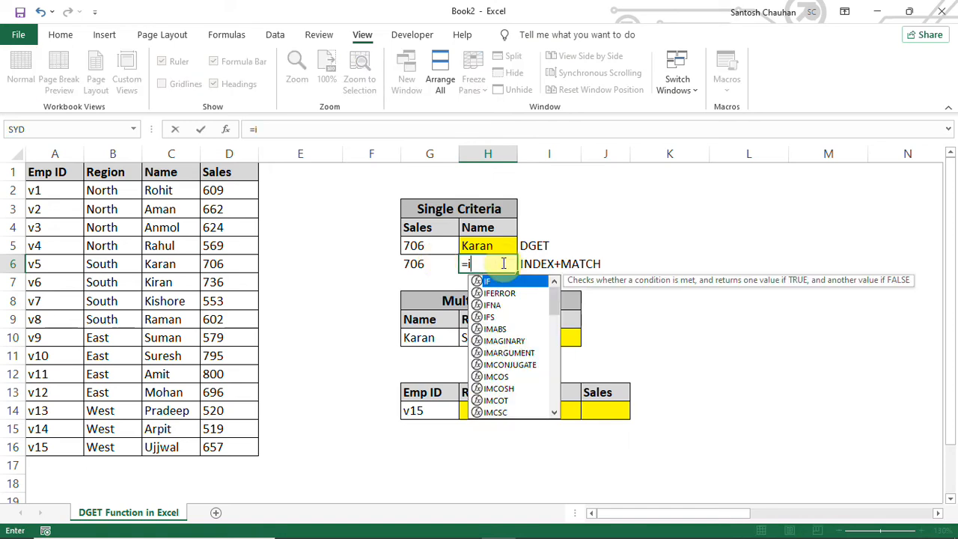
{"action": "key", "text": "Tab"}
{"action": "key", "text": "Left"}
{"action": "key", "text": "Left"}
{"action": "key", "text": "Left"}
{"action": "key", "text": "Left"}
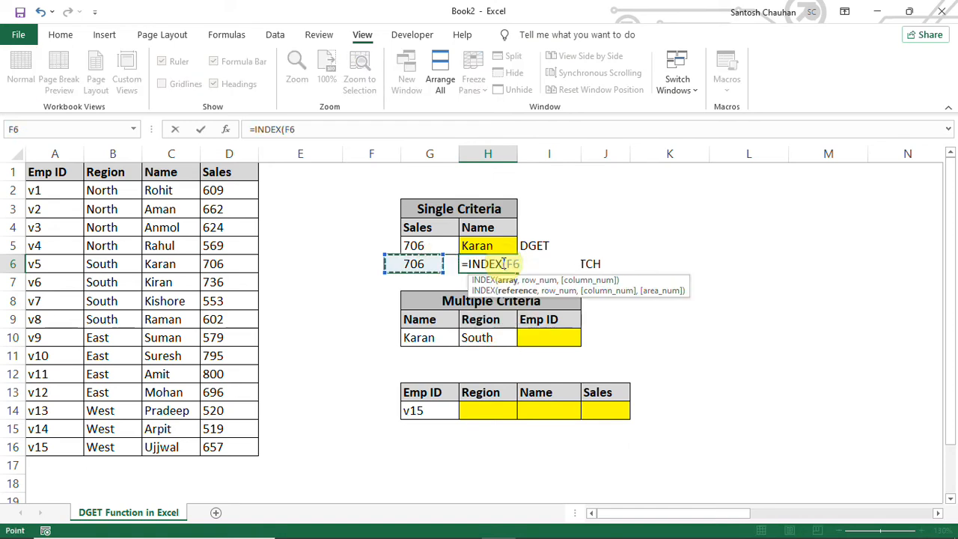
{"action": "key", "text": "Left"}
{"action": "key", "text": "Up"}
{"action": "key", "text": "Up"}
{"action": "key", "text": "Up"}
{"action": "key", "text": "Up"}
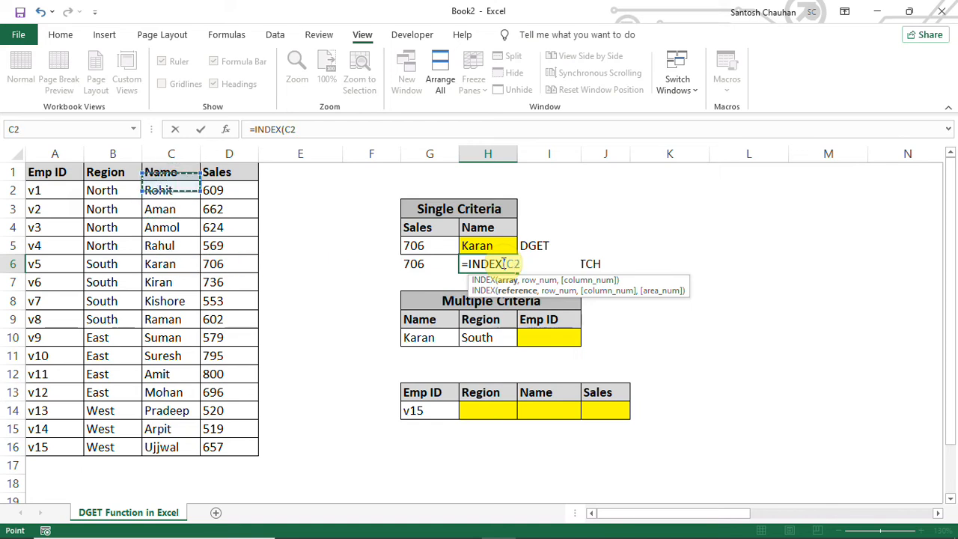
{"action": "key", "text": "ctrl+shift+Down"}
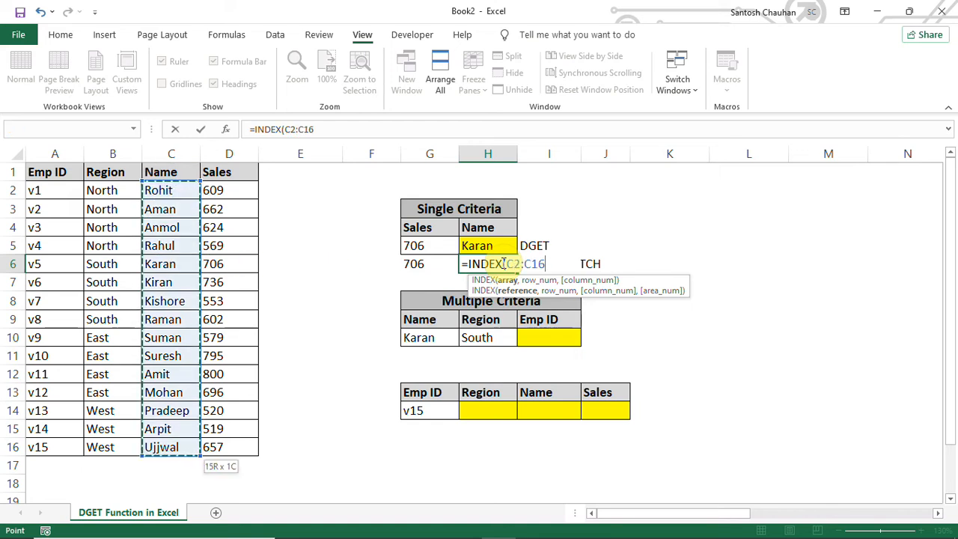
{"action": "type", "text": ","}
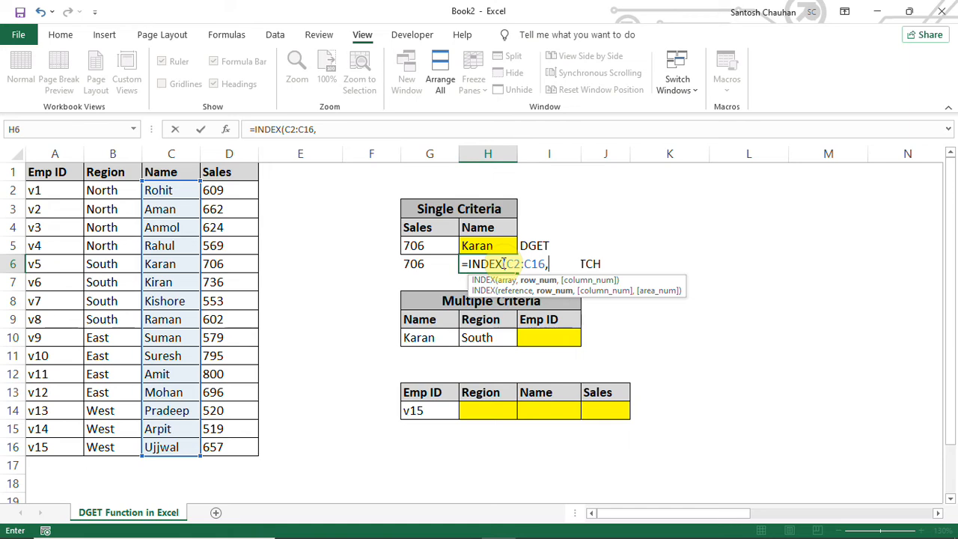
Add a MATCH function as the row number of the INDEX formula in H6, with G6 as the lookup value
{"action": "type", "text": "MATCH("}
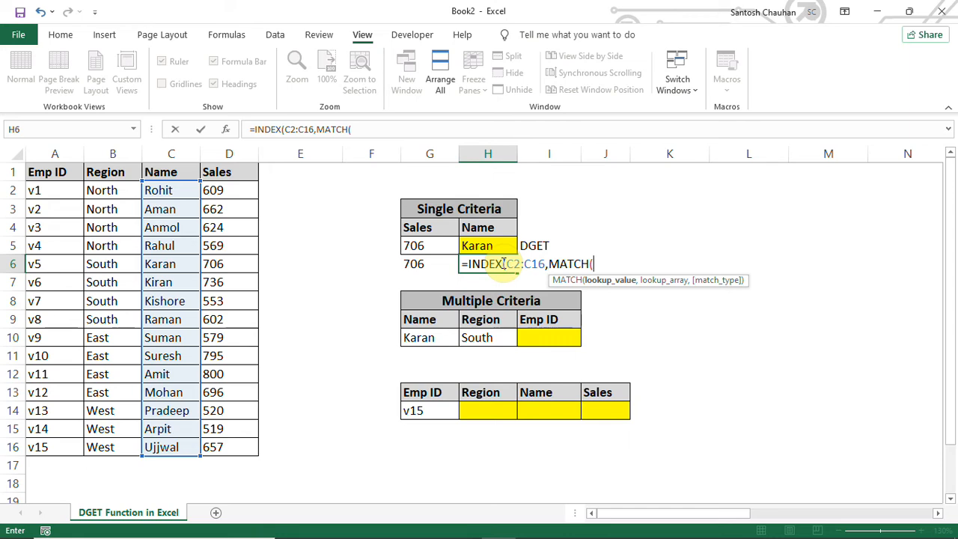
{"action": "key", "text": "Left"}
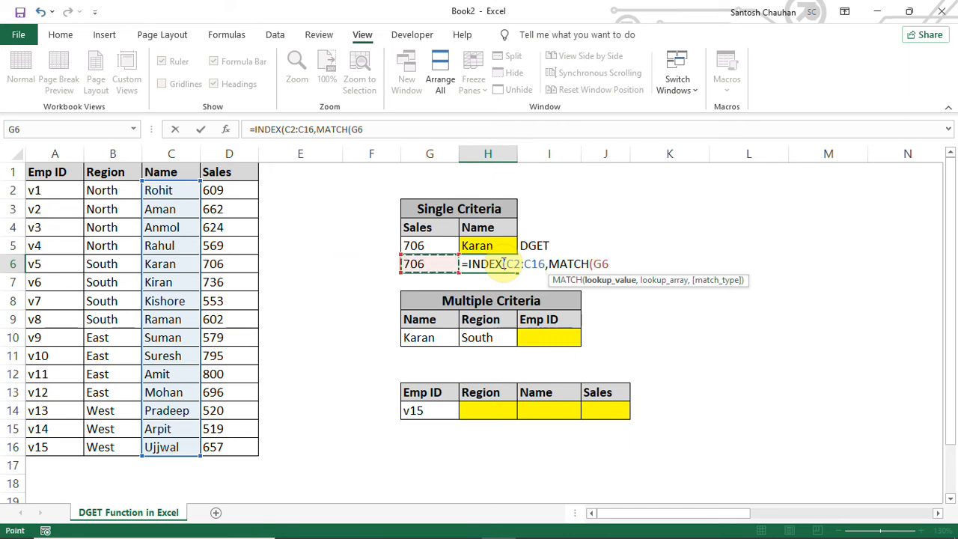
{"action": "type", "text": ","}
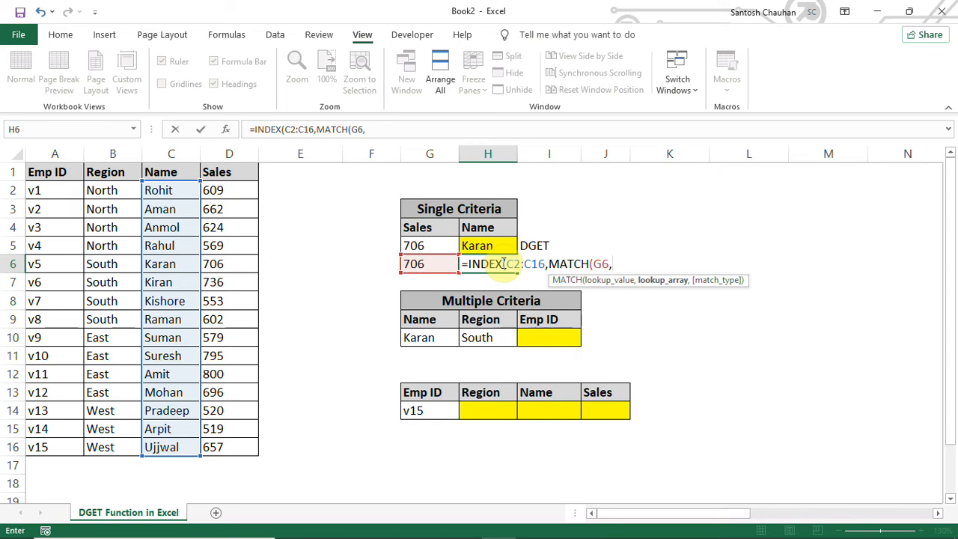
Set the sales in D2:D16 as the MATCH lookup array with match type 0, and complete the H6 formula
{"action": "key", "text": "Left"}
{"action": "key", "text": "Left"}
{"action": "key", "text": "Left"}
{"action": "key", "text": "Left"}
{"action": "key", "text": "Up"}
{"action": "key", "text": "Up"}
{"action": "key", "text": "Up"}
{"action": "key", "text": "Up"}
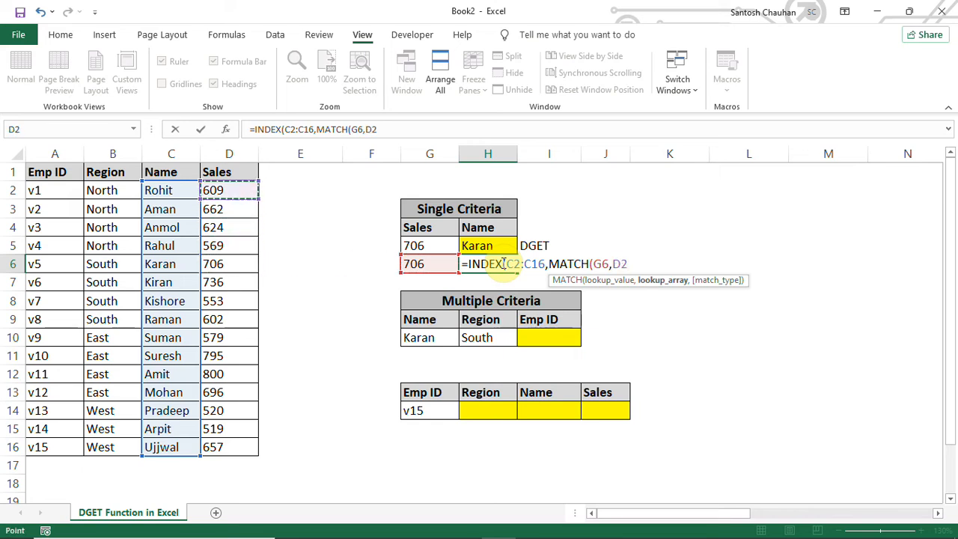
{"action": "key", "text": "ctrl+shift+Down"}
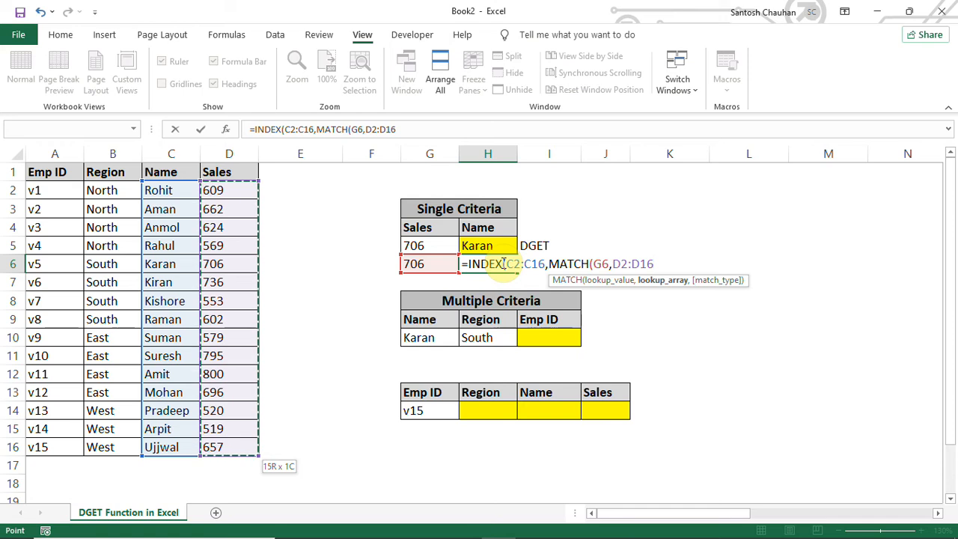
{"action": "type", "text": ",0"}
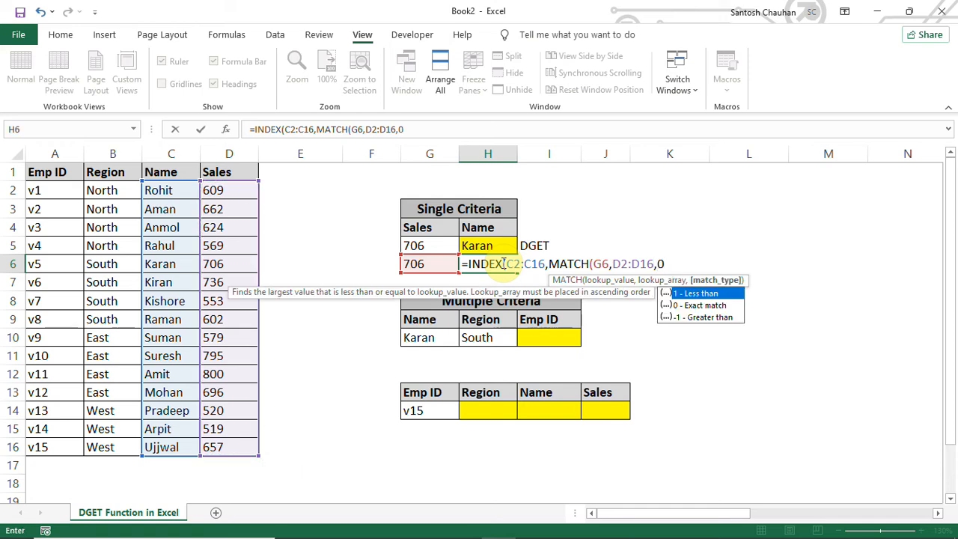
{"action": "type", "text": ")"}
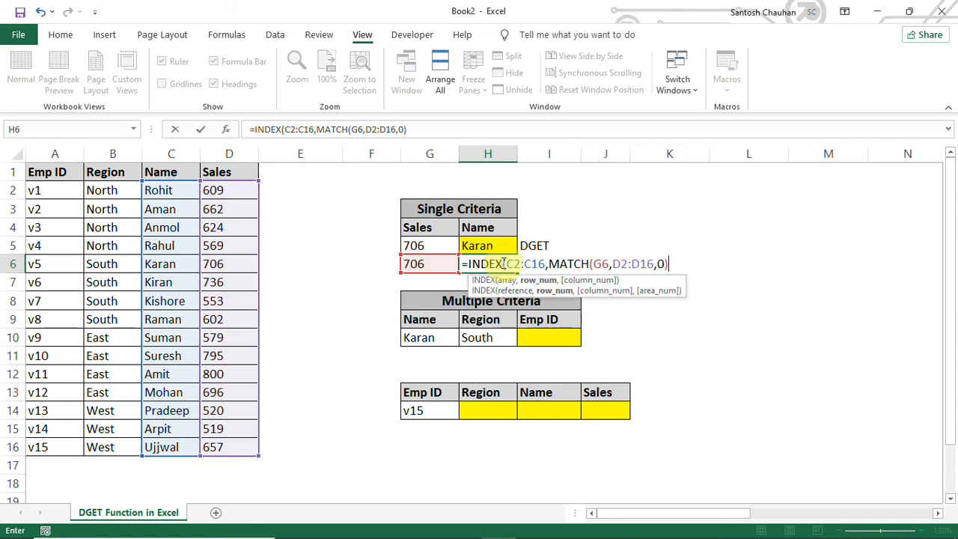
{"action": "type", "text": ")"}
{"action": "key", "text": "Return"}
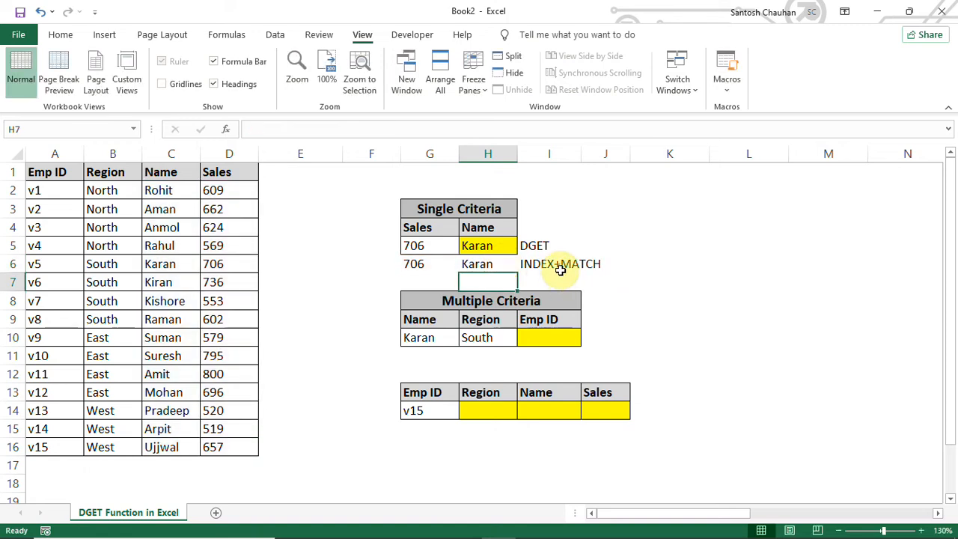
Compare the INDEX and MATCH formula in H6 with the DGET formula in H5
{"action": "left_click", "coordinate": [504, 264]}
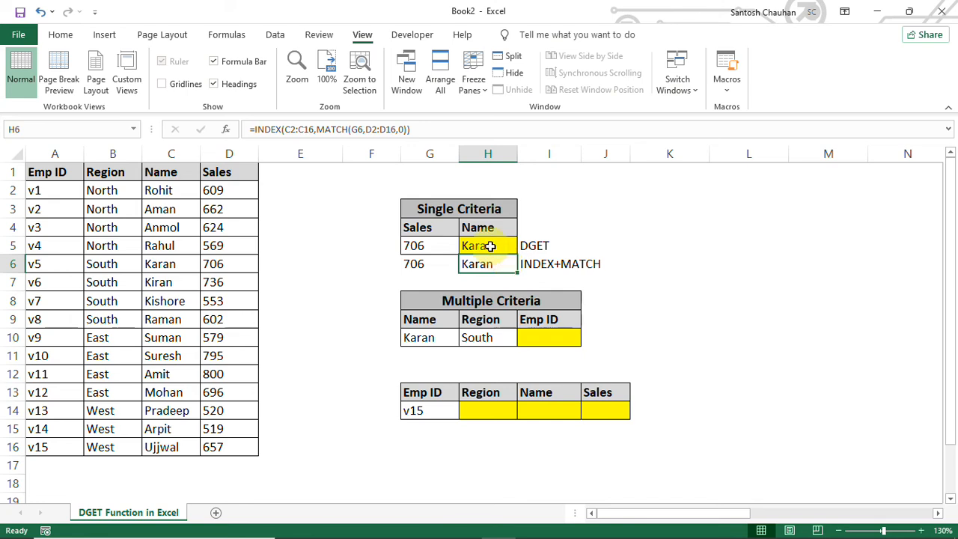
{"action": "left_click", "coordinate": [489, 246]}
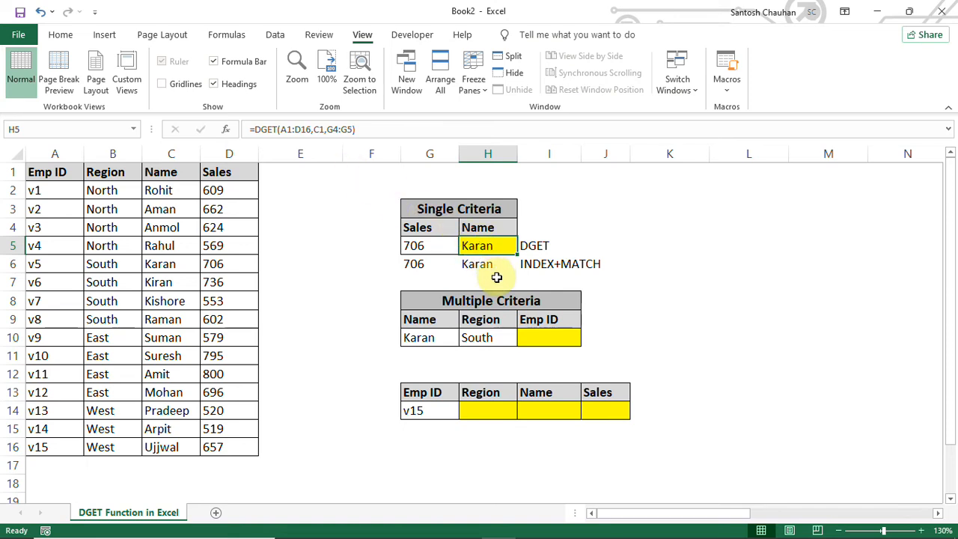
{"action": "left_click", "coordinate": [498, 264]}
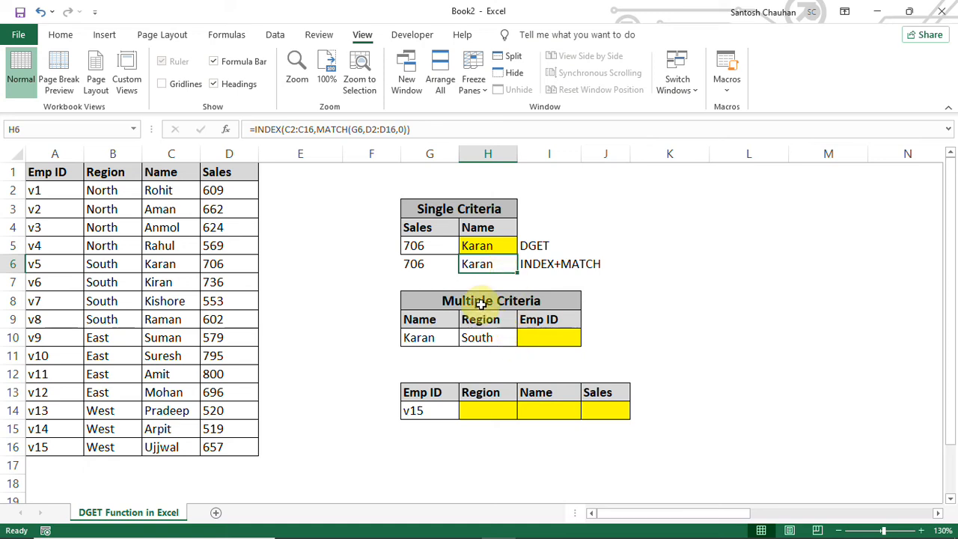
Examine the matching region and name in B6:C6 for the multiple-criteria lookup in I10
{"action": "left_click", "coordinate": [537, 338]}
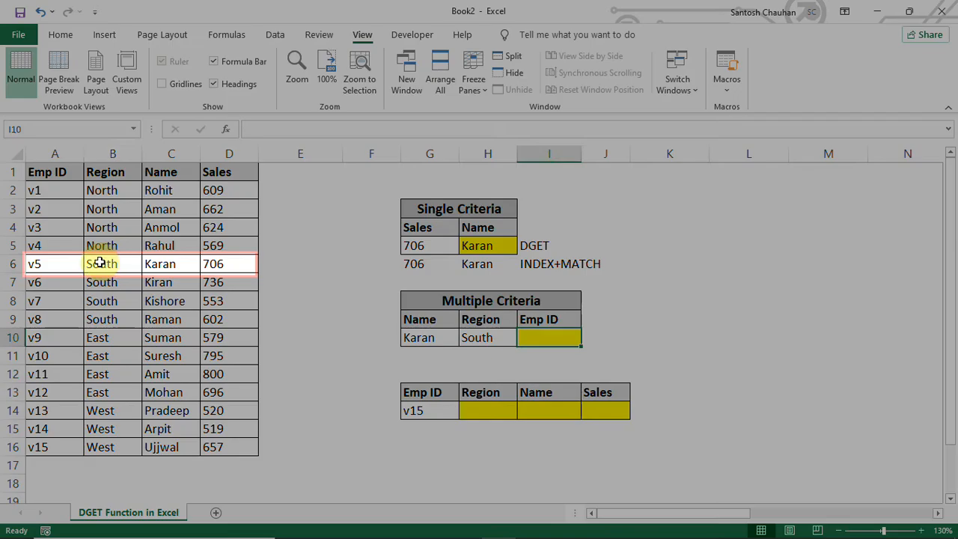
{"action": "left_click_drag", "start_coordinate": [100, 264], "coordinate": [193, 265]}
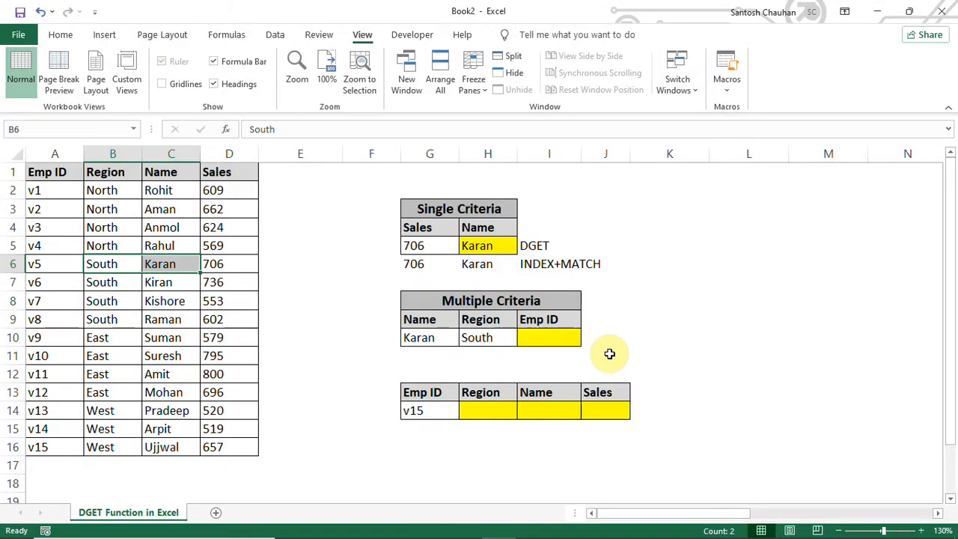
{"action": "left_click", "coordinate": [556, 336]}
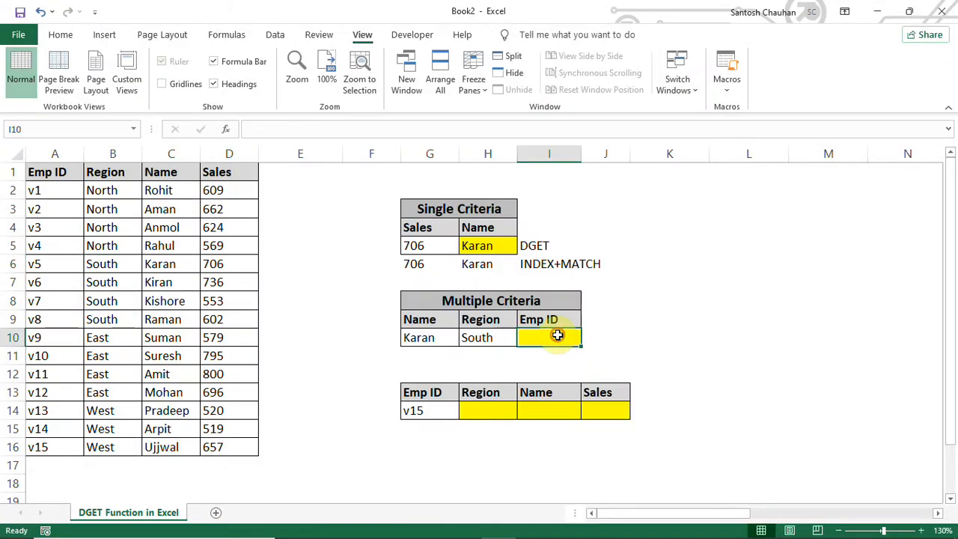
Copy the DGET label from I5 to J10, beside the multiple-criteria result cell
{"action": "left_click", "coordinate": [549, 245]}
{"action": "key", "text": "ctrl+c"}
{"action": "left_click", "coordinate": [604, 334]}
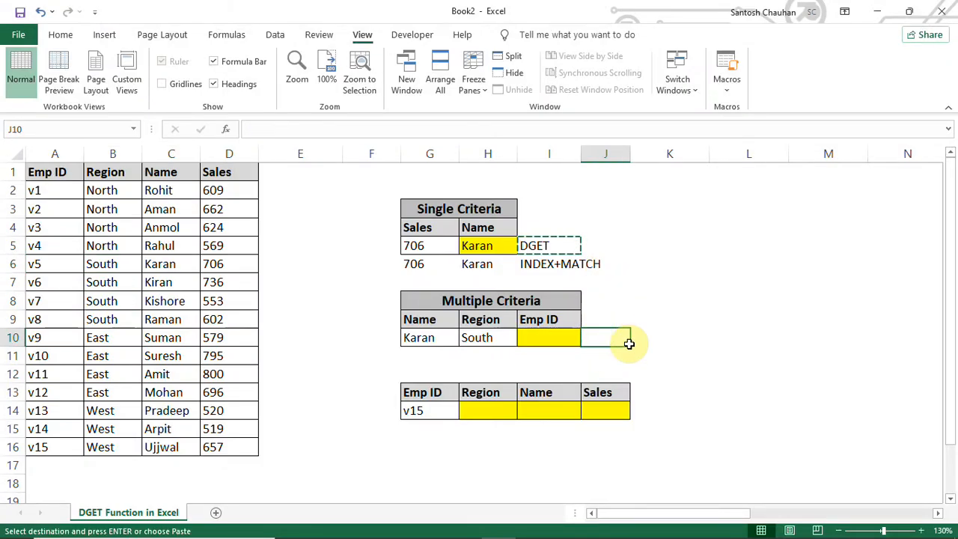
{"action": "key", "text": "ctrl+v"}
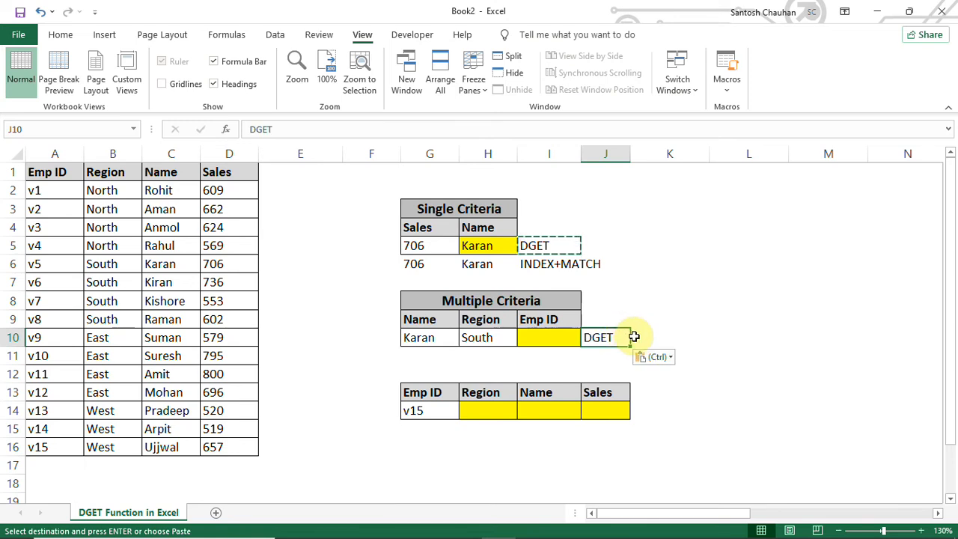
Begin a DGET formula in I10 with A1:D16 as the database and 1 as the field
{"action": "left_click", "coordinate": [562, 339]}
{"action": "type", "text": "=dg"}
{"action": "key", "text": "Tab"}
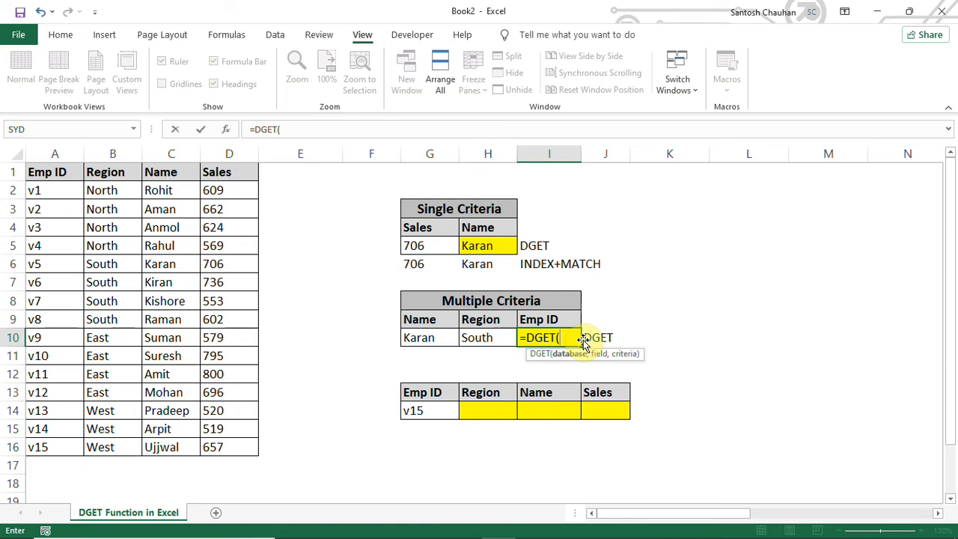
{"action": "key", "text": "Left"}
{"action": "key", "text": "Left"}
{"action": "key", "text": "Left"}
{"action": "key", "text": "Left"}
{"action": "key", "text": "Left"}
{"action": "key", "text": "Left"}
{"action": "key", "text": "ctrl+Up"}
{"action": "key", "text": "Left"}
{"action": "key", "text": "Left"}
{"action": "key", "text": "ctrl+shift+Right"}
{"action": "key", "text": "ctrl+shift+Down"}
{"action": "type", "text": ","}
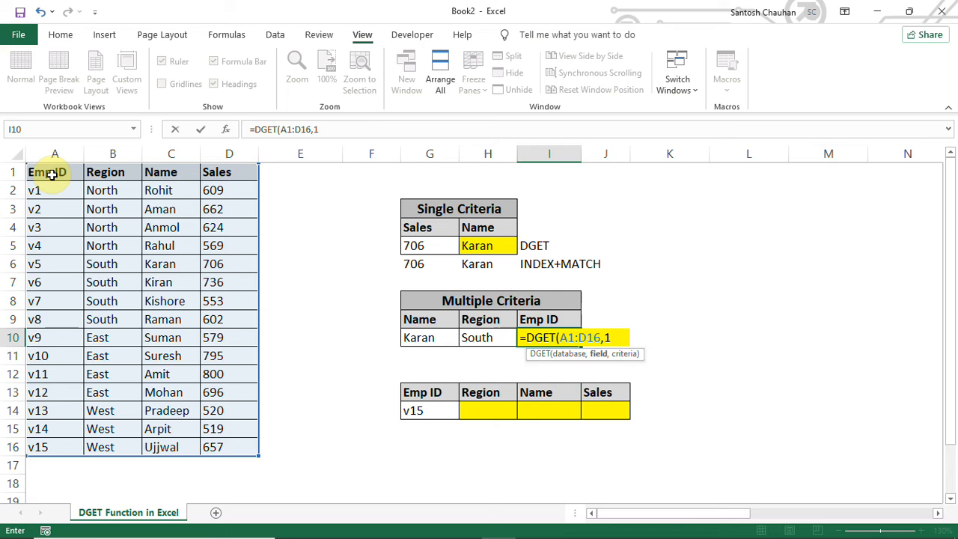
Set G9:H10 as the criteria of the DGET formula in I10 and complete it
{"action": "type", "text": ","}
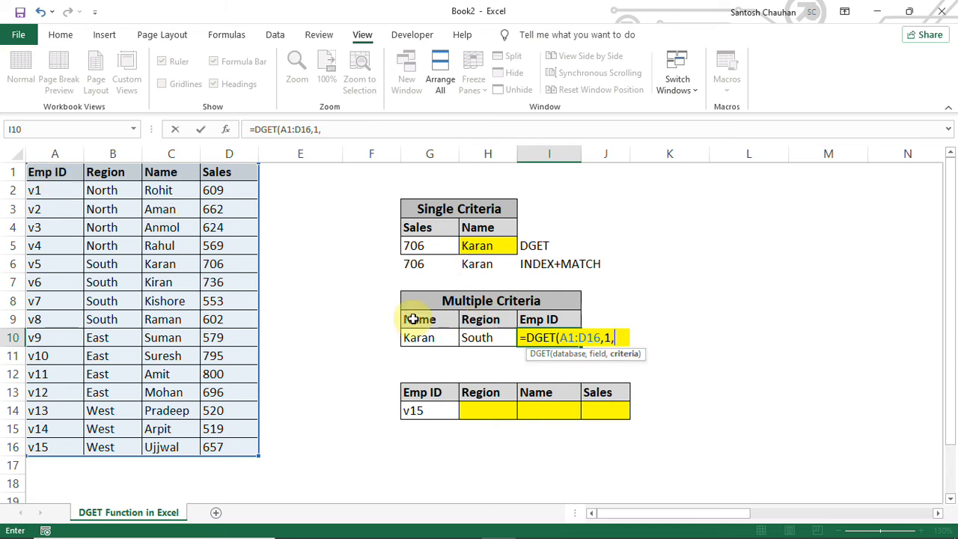
{"action": "left_click_drag", "start_coordinate": [424, 320], "coordinate": [484, 341]}
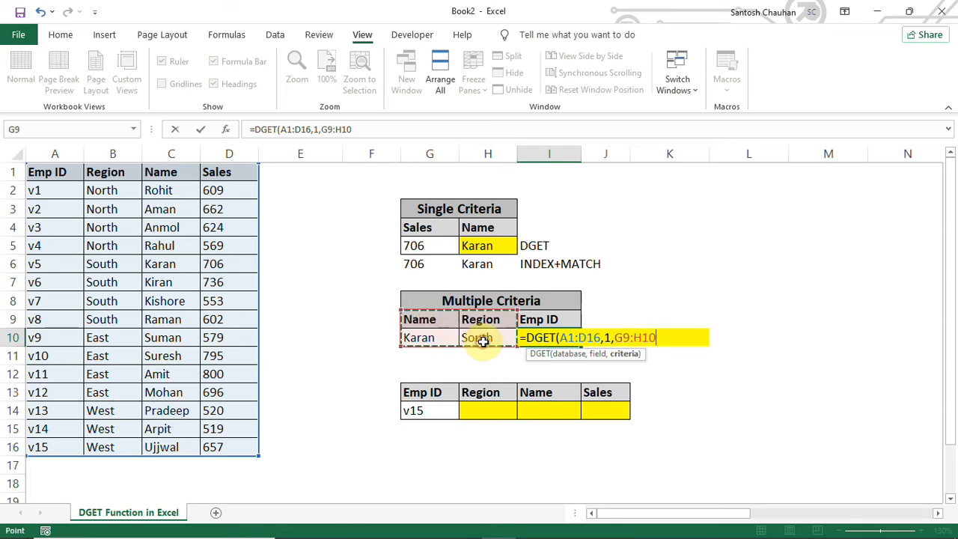
{"action": "type", "text": ")"}
{"action": "key", "text": "Return"}
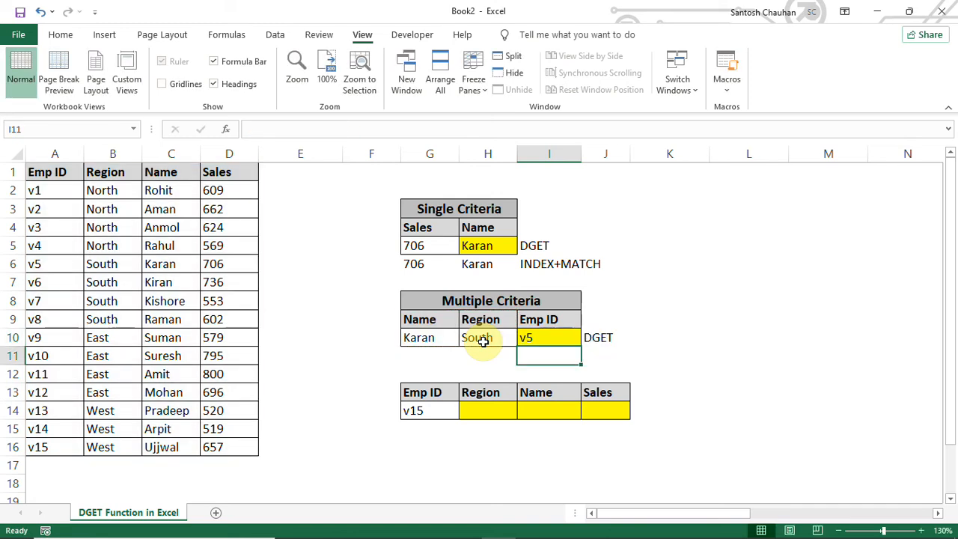
{"action": "left_click", "coordinate": [542, 338]}
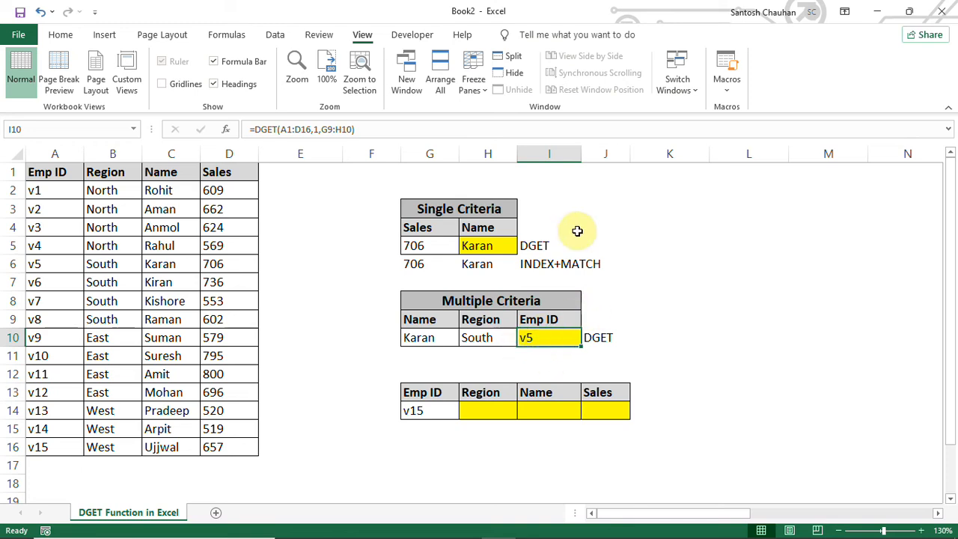
Copy the INDEX+MATCH label from I6 to J11, below the DGET label
{"action": "left_click", "coordinate": [554, 267]}
{"action": "key", "text": "ctrl+c"}
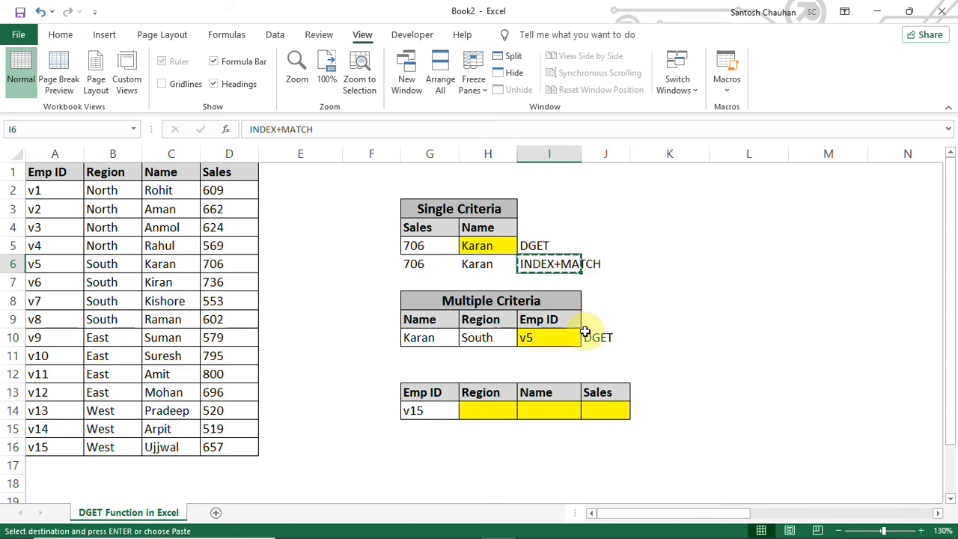
{"action": "left_click", "coordinate": [598, 354]}
{"action": "key", "text": "ctrl+v"}
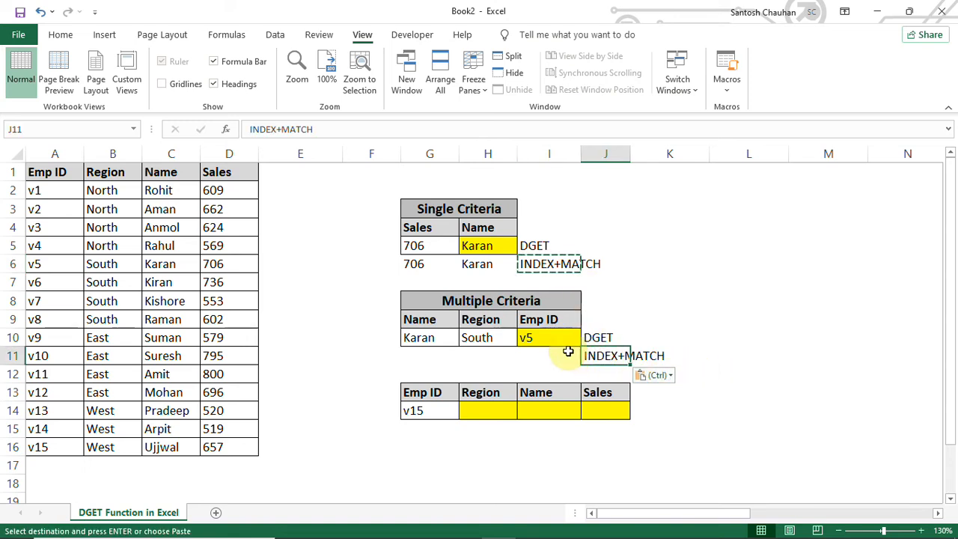
Copy the name and region criteria from G10:H10 into G11:H11
{"action": "left_click_drag", "start_coordinate": [417, 337], "coordinate": [488, 348]}
{"action": "key", "text": "ctrl+c"}
{"action": "left_click", "coordinate": [433, 356]}
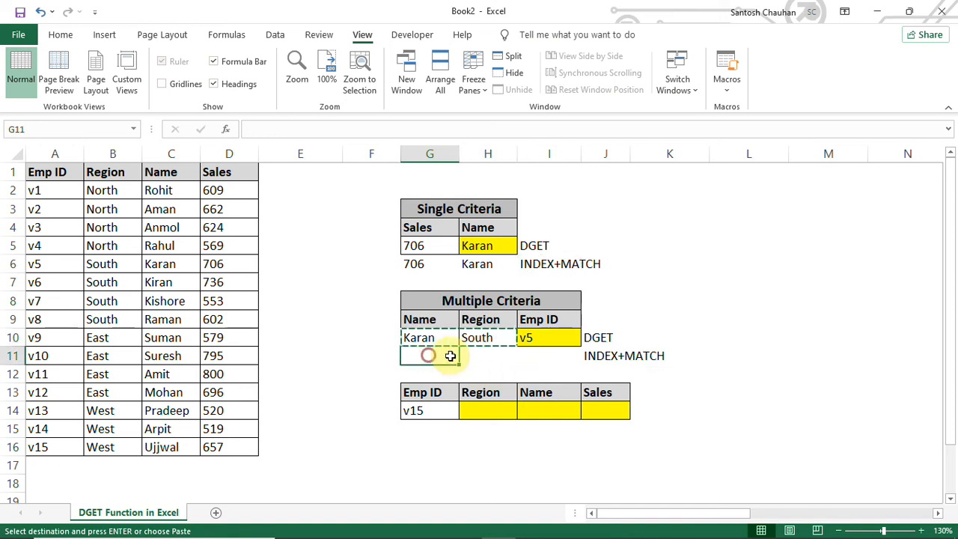
{"action": "key", "text": "ctrl+v"}
{"action": "left_click", "coordinate": [541, 357]}
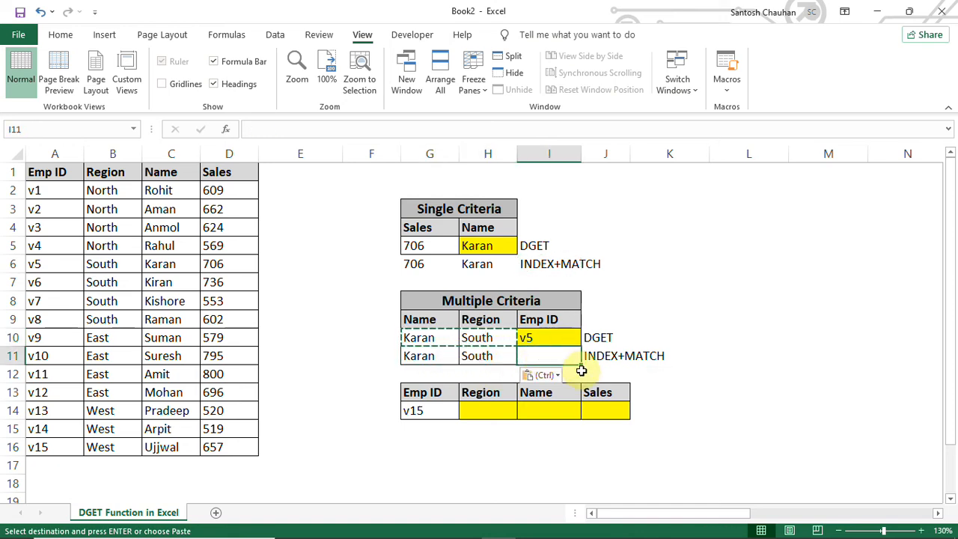
Add a column header reading helper in E1, next to the Sales header
{"action": "left_click", "coordinate": [274, 172]}
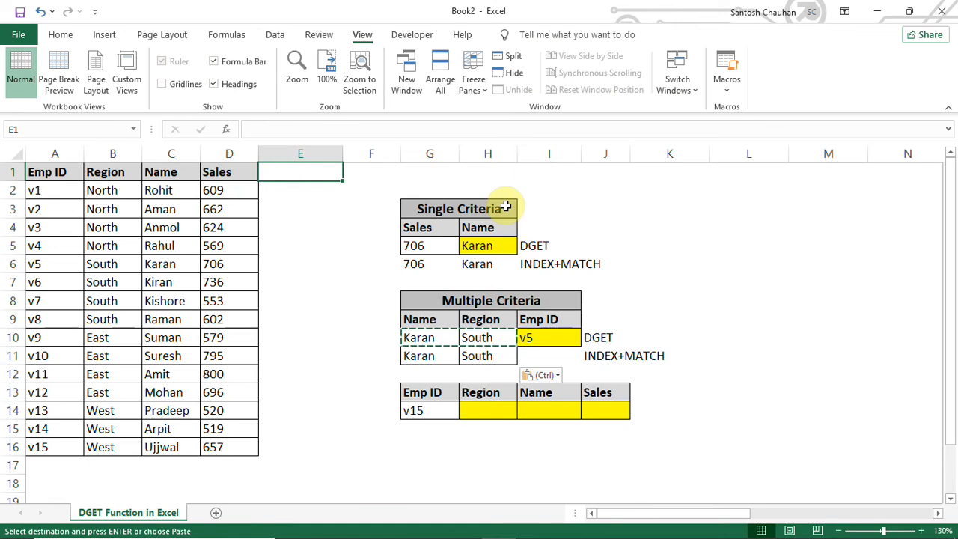
{"action": "type", "text": "helper"}
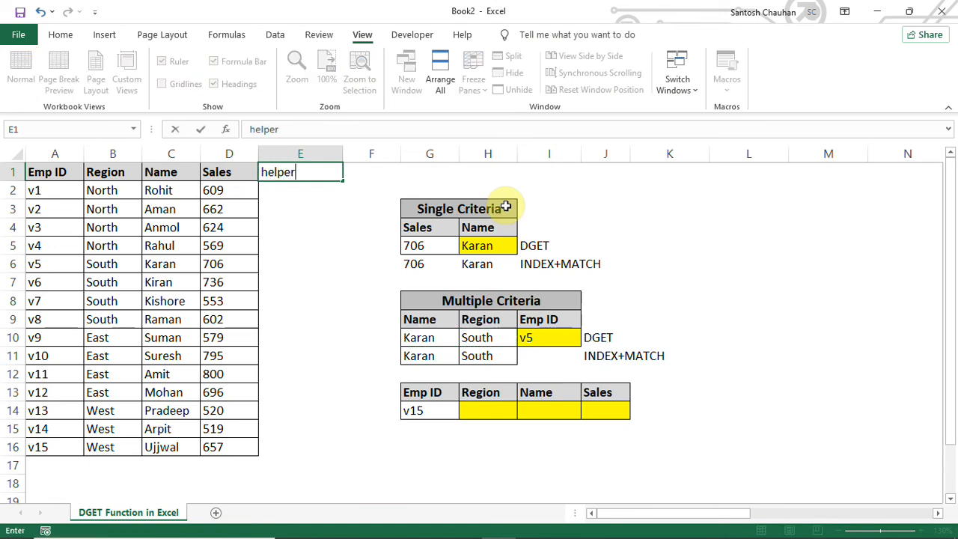
{"action": "key", "text": "Return"}
Join name and region in E2 with the formula =C2&B2 and fill it down to E16
{"action": "type", "text": "="}
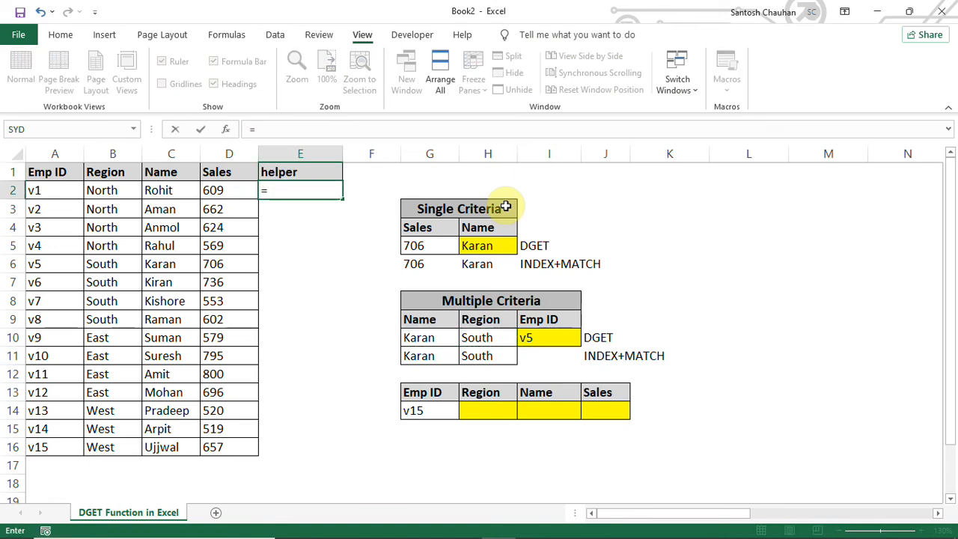
{"action": "key", "text": "Left"}
{"action": "key", "text": "Left"}
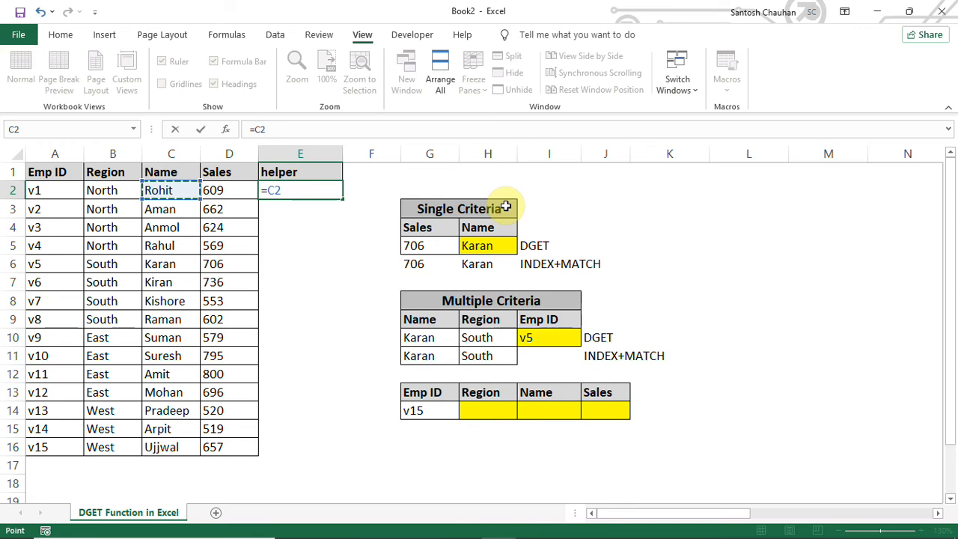
{"action": "type", "text": "&"}
{"action": "key", "text": "Left"}
{"action": "key", "text": "Left"}
{"action": "key", "text": "Left"}
{"action": "key", "text": "Return"}
{"action": "key", "text": "Up"}
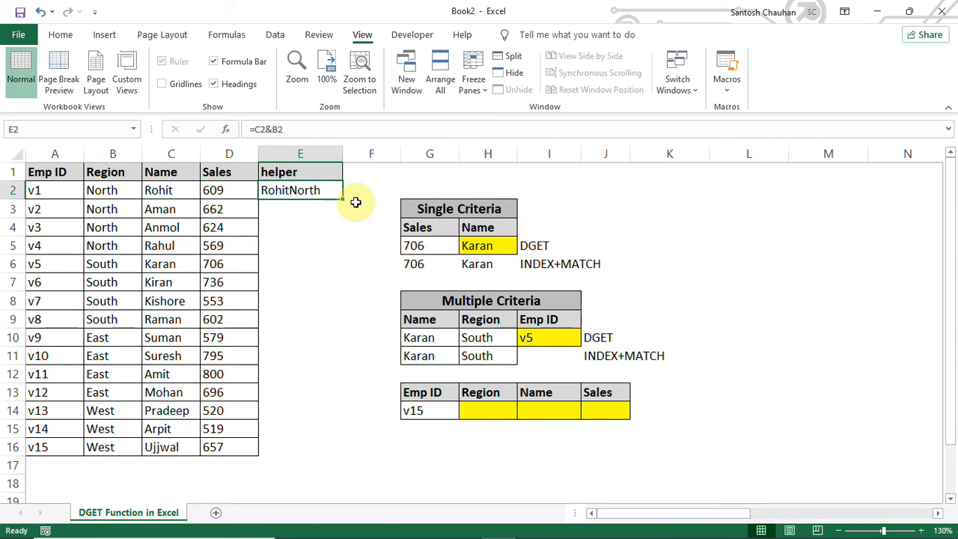
{"action": "left_click_drag", "start_coordinate": [343, 198], "coordinate": [327, 447]}
Begin an INDEX formula in I11 with the Emp ID range A2:A16 as its array
{"action": "left_click", "coordinate": [549, 357]}
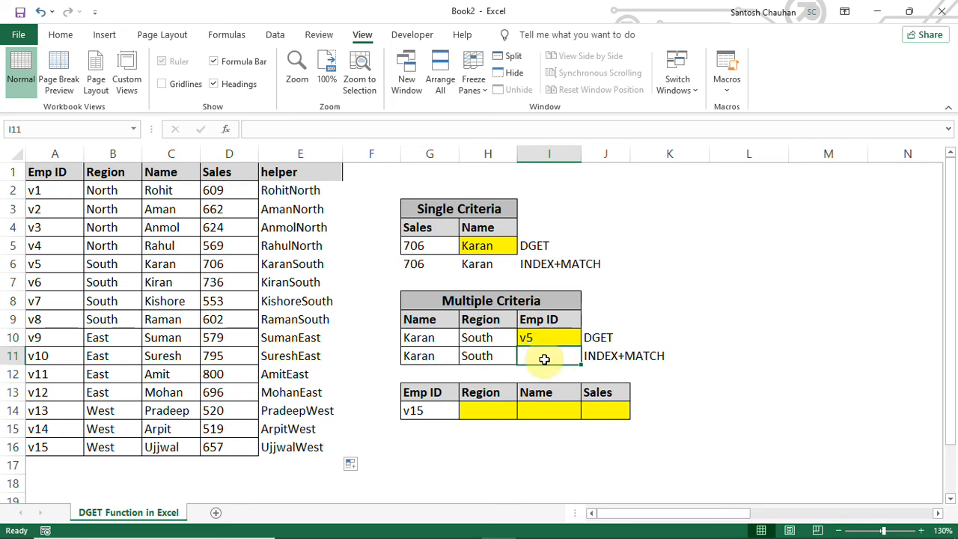
{"action": "type", "text": "=in"}
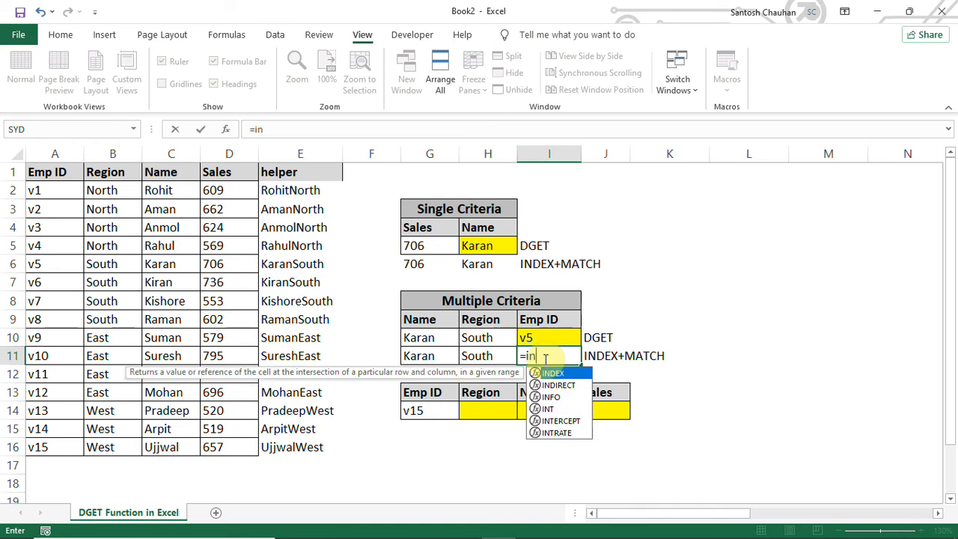
{"action": "key", "text": "Tab"}
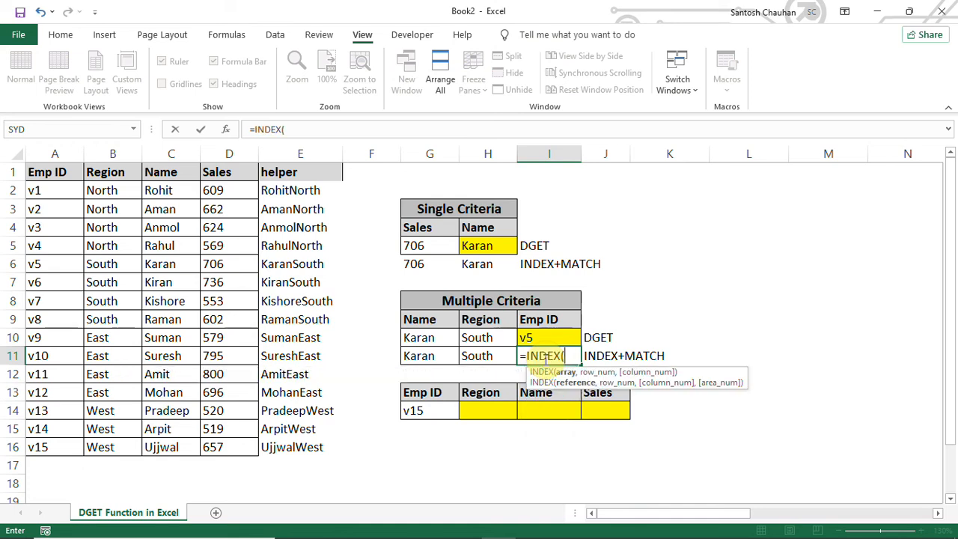
{"action": "key", "text": "Left"}
{"action": "key", "text": "Left"}
{"action": "key", "text": "Left"}
{"action": "key", "text": "Left"}
{"action": "key", "text": "Left"}
{"action": "key", "text": "Left"}
{"action": "key", "text": "Left"}
{"action": "key", "text": "Left"}
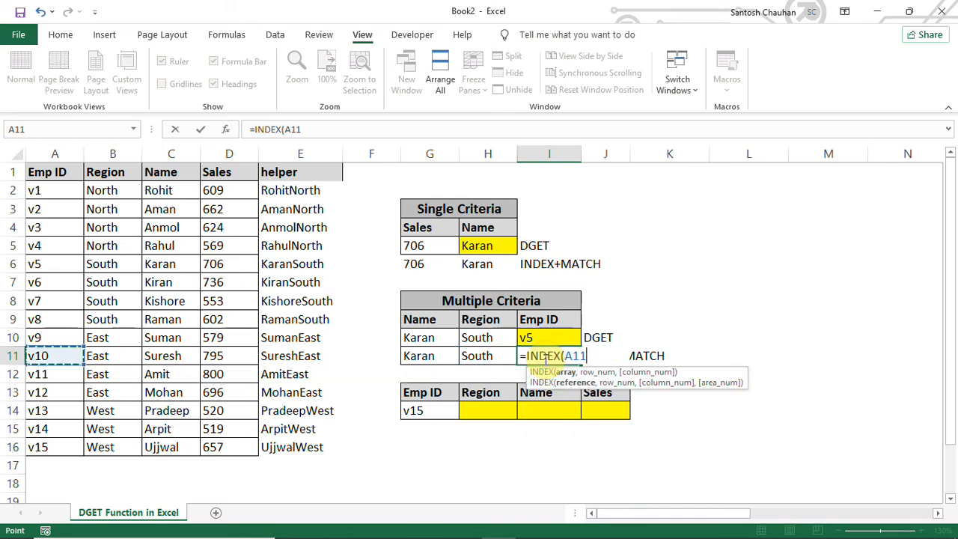
{"action": "key", "text": "Up"}
{"action": "key", "text": "Up"}
{"action": "key", "text": "Up"}
{"action": "key", "text": "Up"}
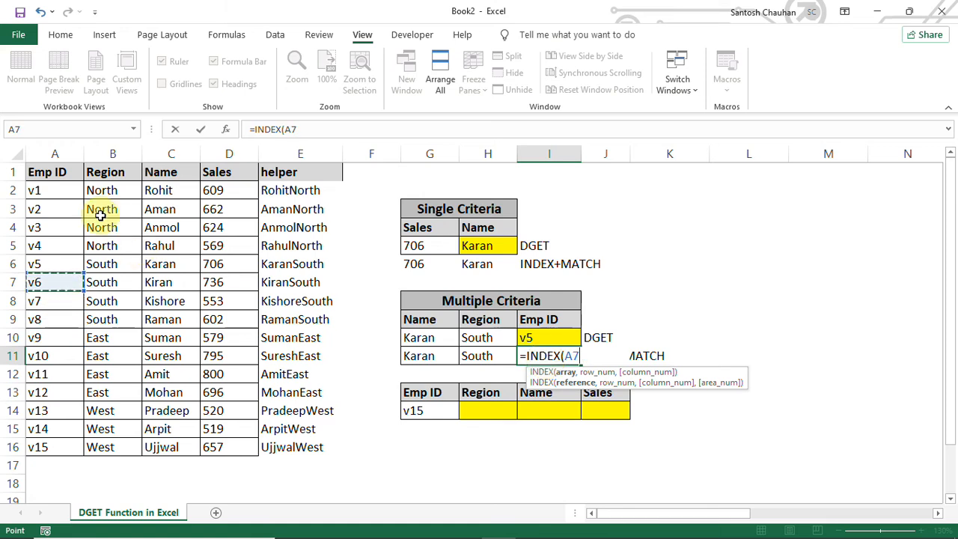
{"action": "left_click_drag", "start_coordinate": [60, 187], "coordinate": [50, 447]}
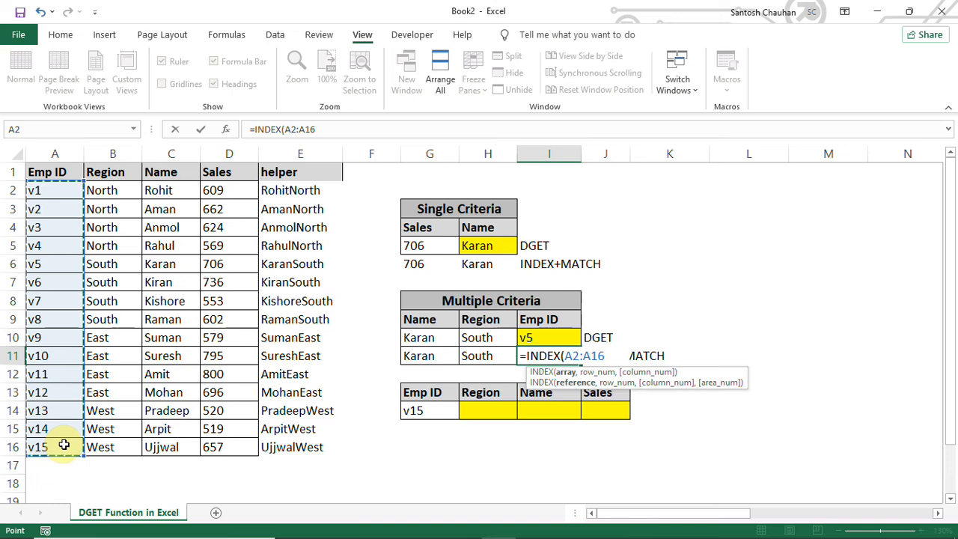
{"action": "type", "text": ","}
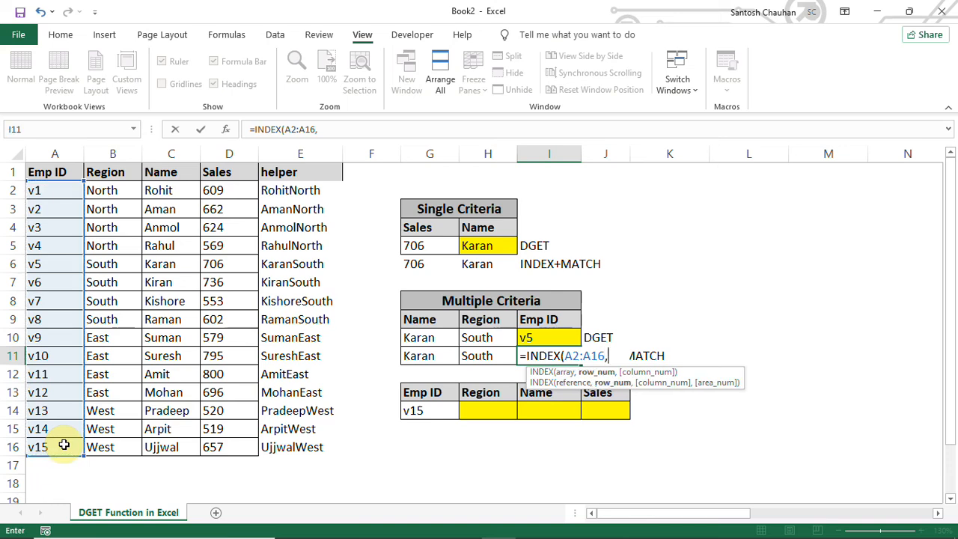
Complete the I11 formula with MATCH(G11&H11,E2:E16,0) as the INDEX row number
{"action": "type", "text": "mat"}
{"action": "key", "text": "Tab"}
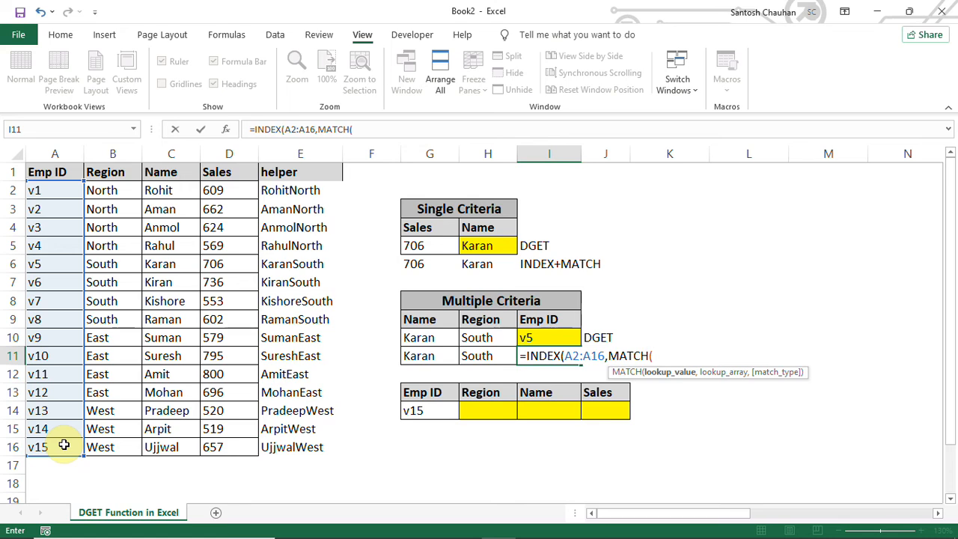
{"action": "left_click", "coordinate": [419, 357]}
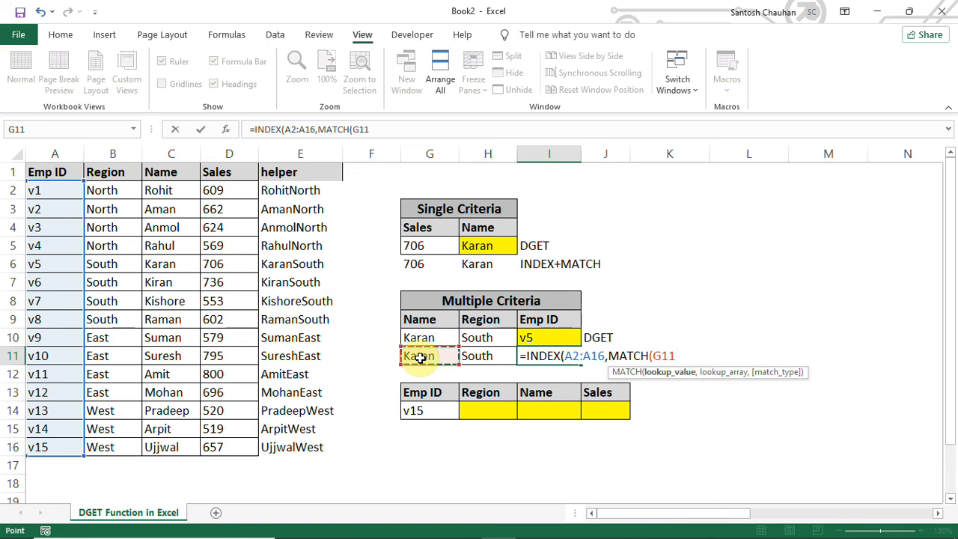
{"action": "type", "text": "&"}
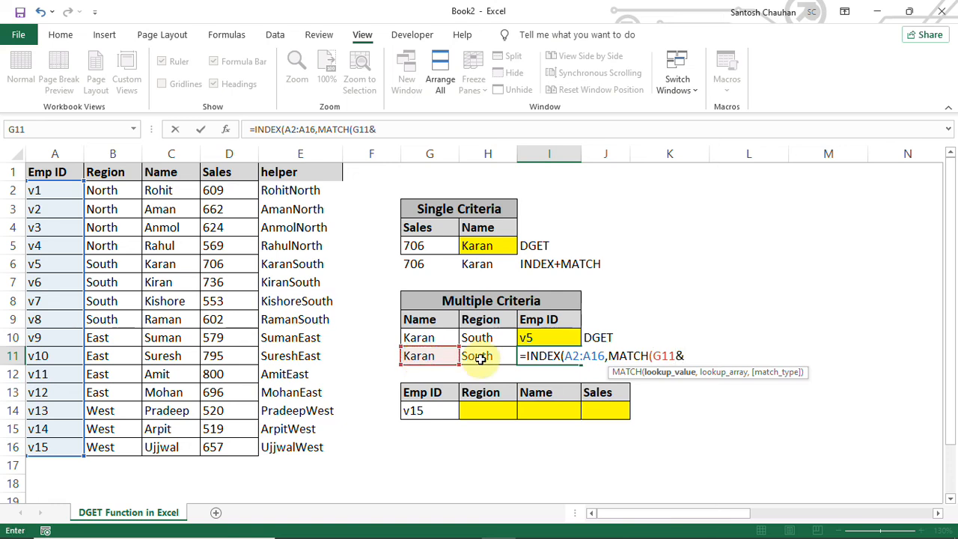
{"action": "left_click", "coordinate": [480, 357]}
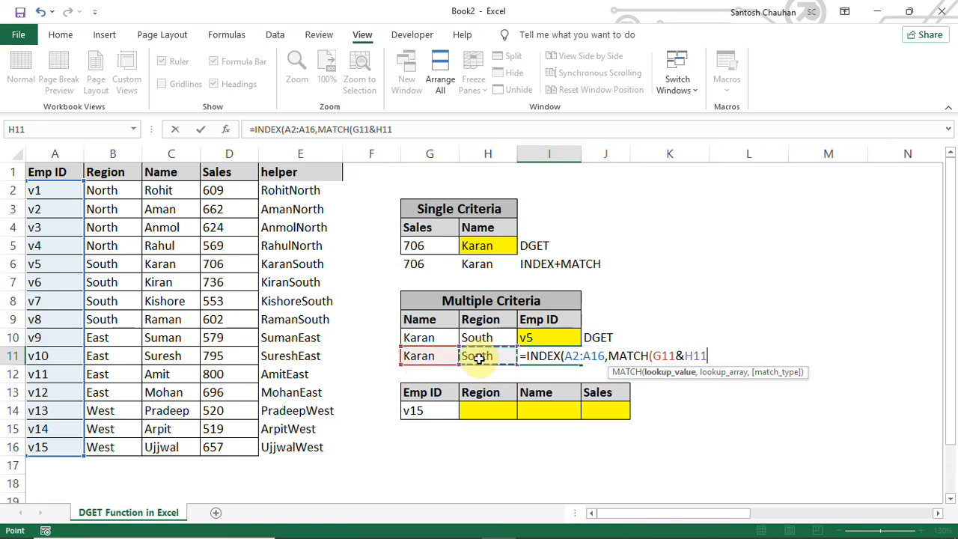
{"action": "type", "text": ","}
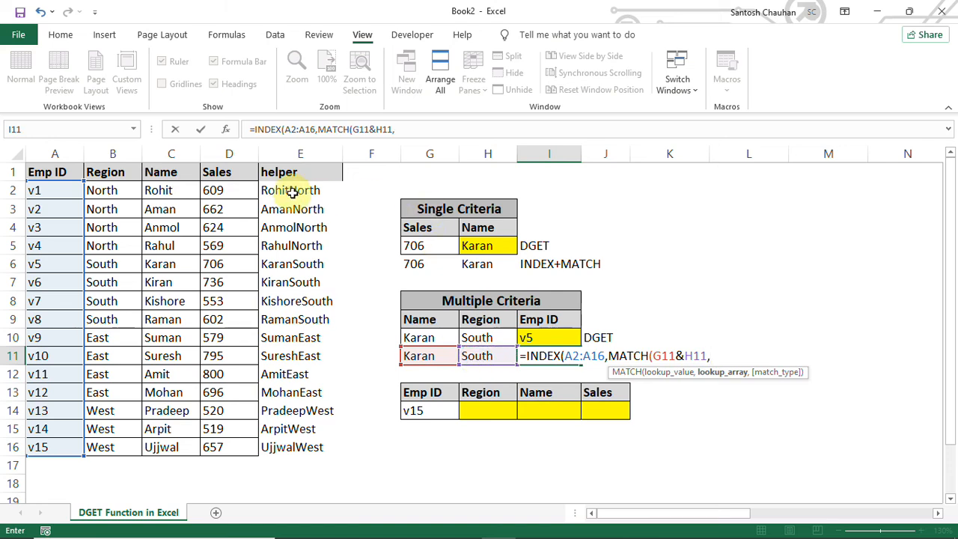
{"action": "left_click_drag", "start_coordinate": [269, 188], "coordinate": [327, 446]}
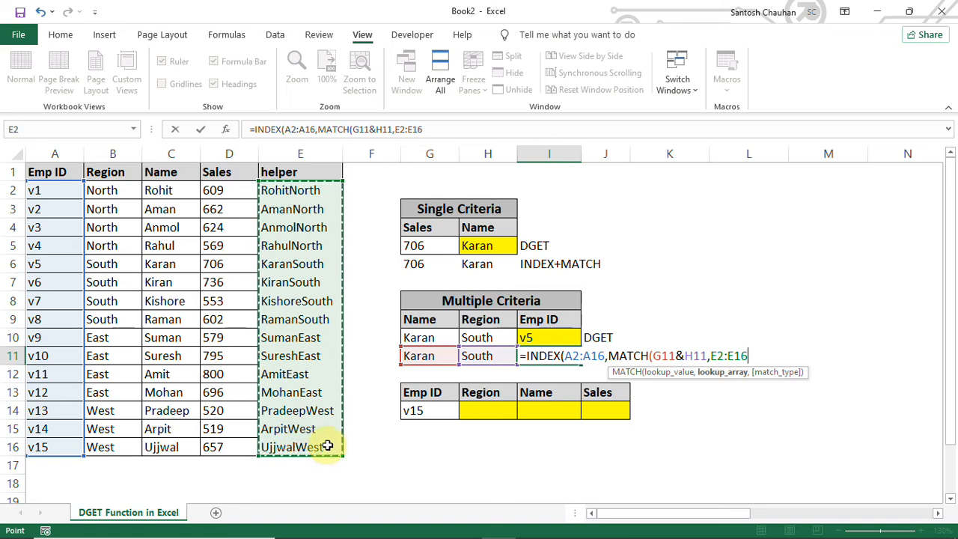
{"action": "type", "text": ",0)"}
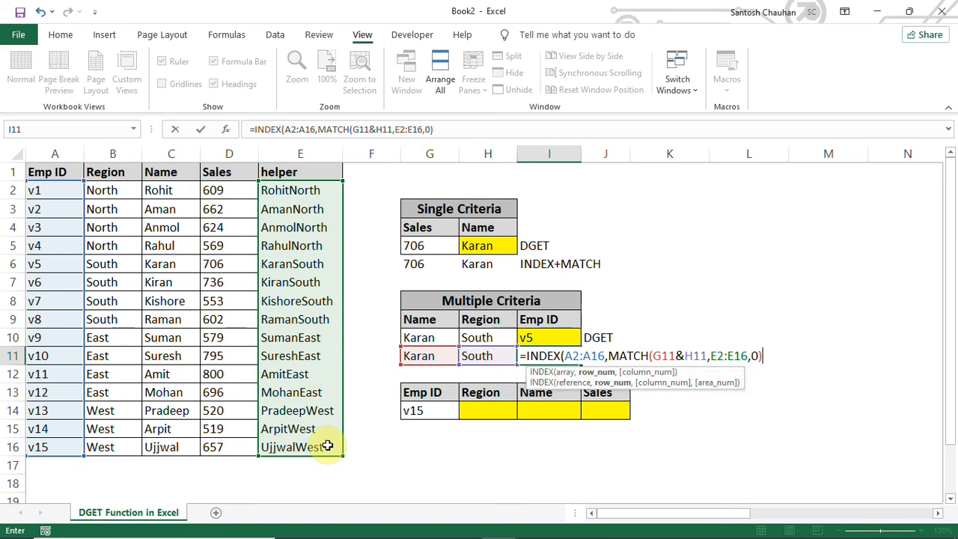
{"action": "type", "text": ")"}
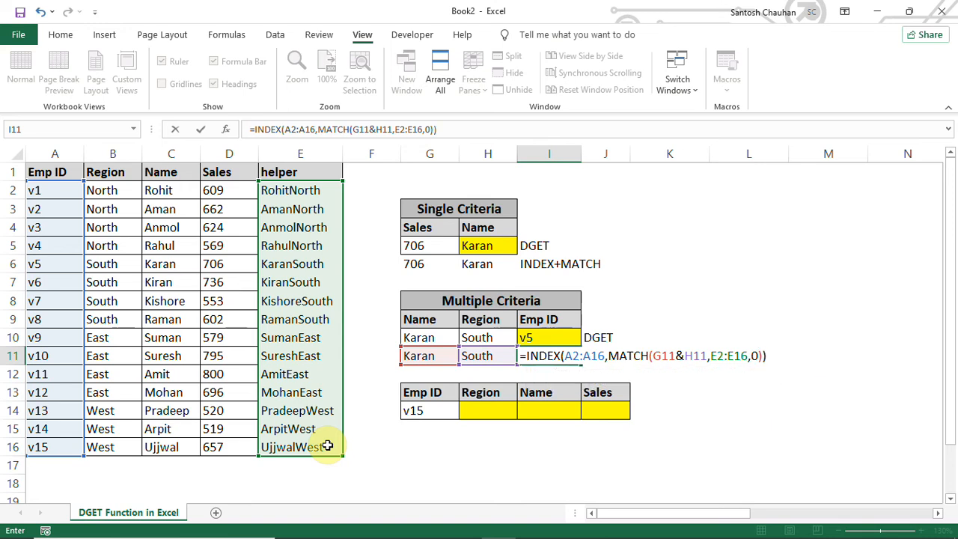
{"action": "key", "text": "Return"}
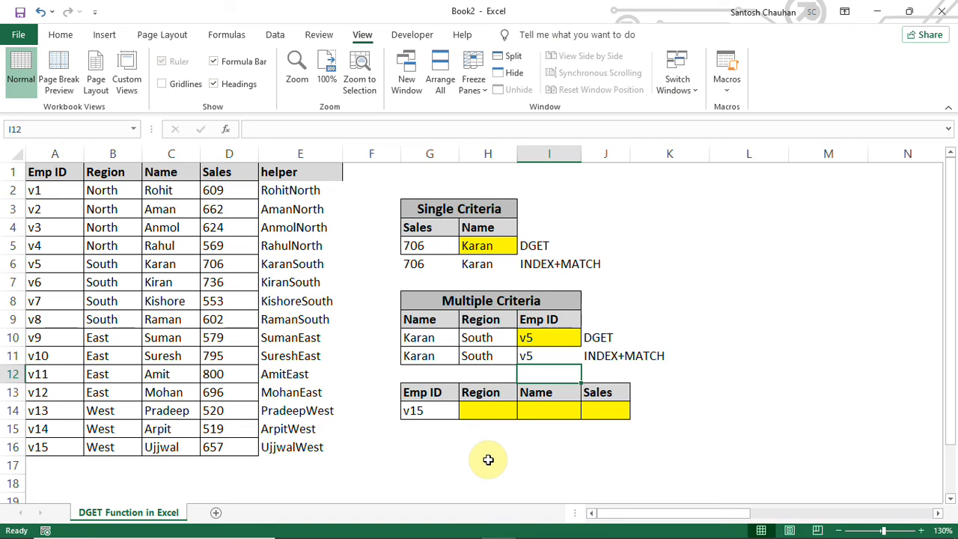
Review the INDEX+MATCH formula in I11, the DGET formula in I10 and the Emp ID lookup table in G13:J14
{"action": "left_click", "coordinate": [531, 358]}
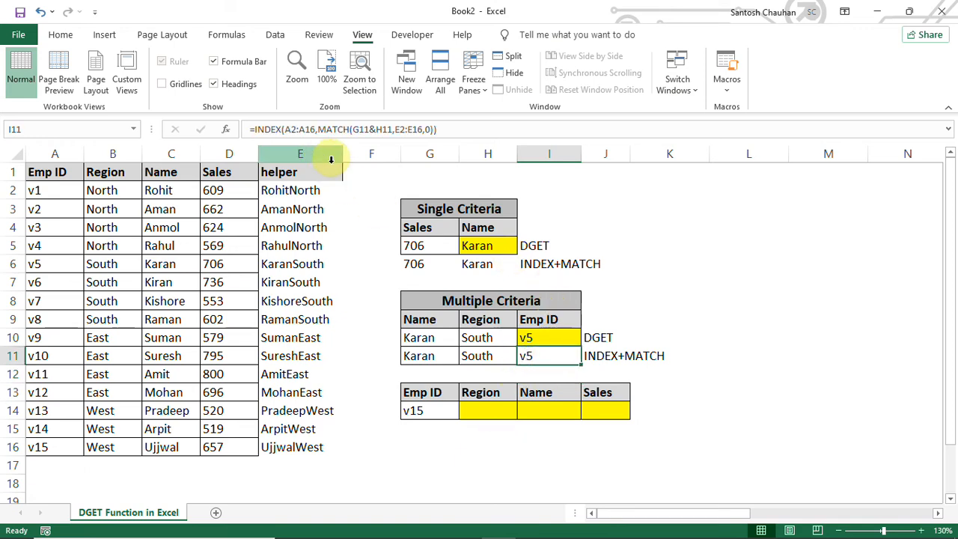
{"action": "left_click", "coordinate": [541, 337]}
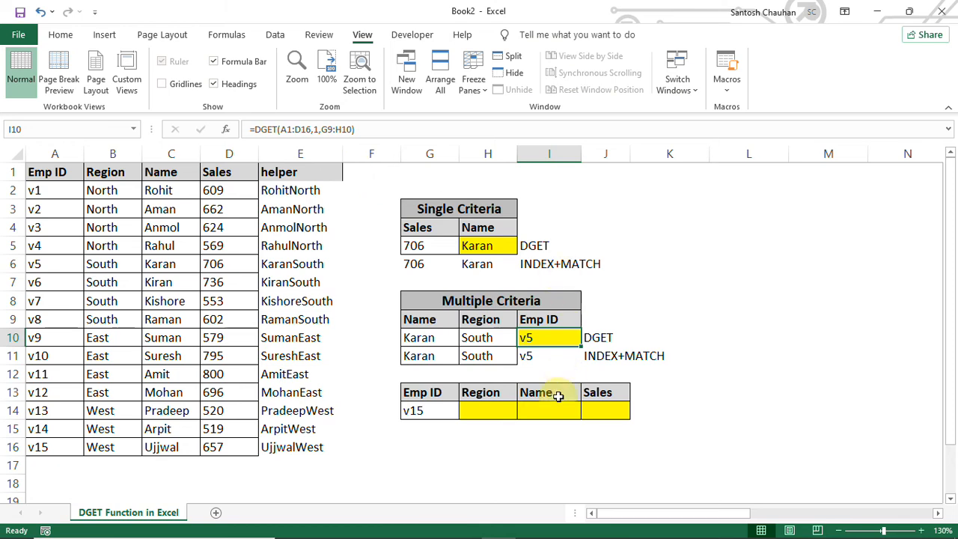
{"action": "left_click", "coordinate": [479, 445]}
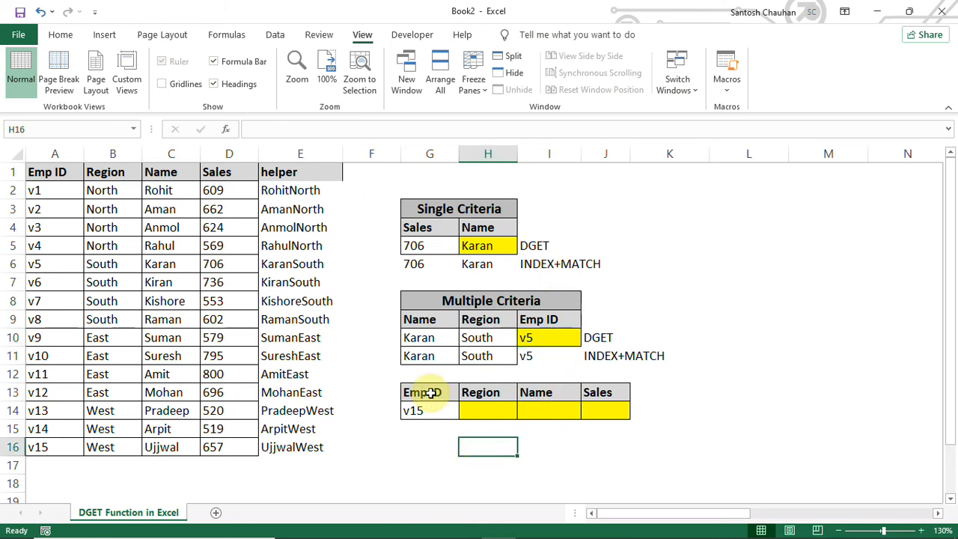
{"action": "left_click_drag", "start_coordinate": [428, 391], "coordinate": [619, 419]}
{"action": "left_click", "coordinate": [490, 431]}
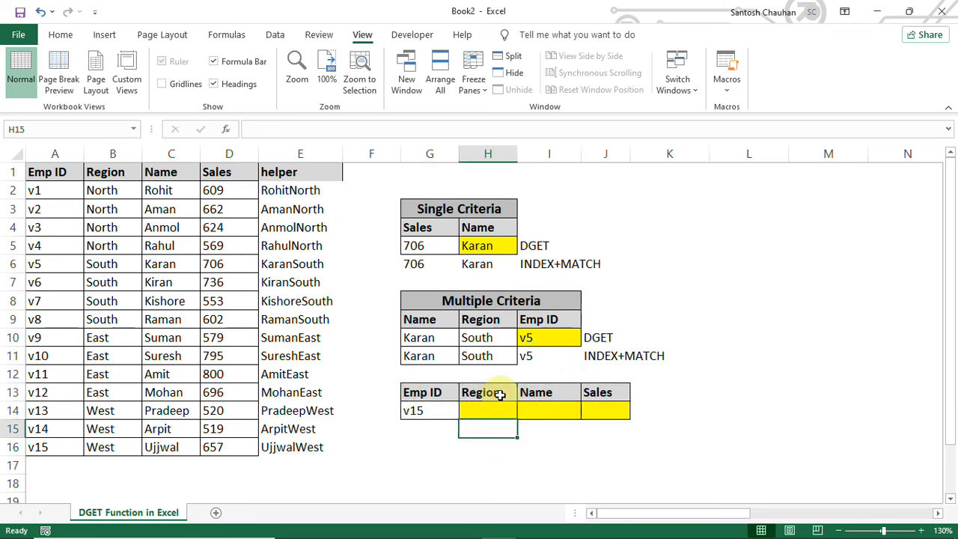
Label the Emp ID lookup row with DGET in K14
{"action": "left_click", "coordinate": [647, 404]}
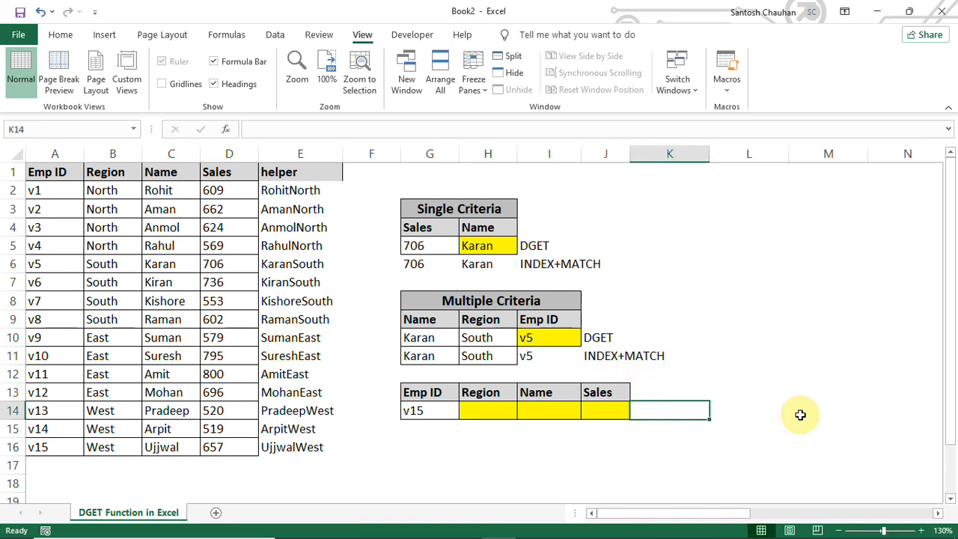
{"action": "type", "text": "DGET"}
{"action": "key", "text": "Left"}
Look up the region for the Emp ID in H14 with the formula =DGET(A1:D16,B1,$G$13:$G$14)
{"action": "key", "text": "Left"}
{"action": "key", "text": "Left"}
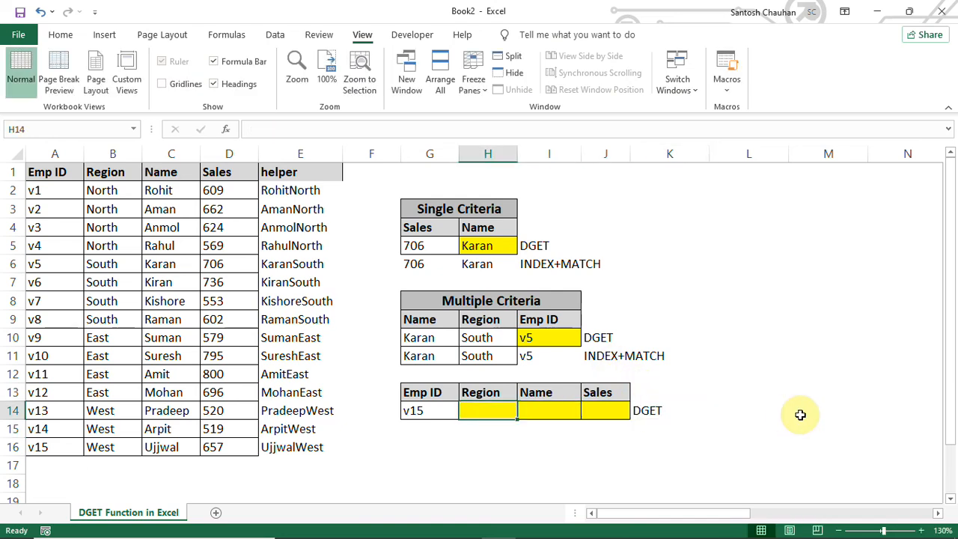
{"action": "type", "text": "=dg"}
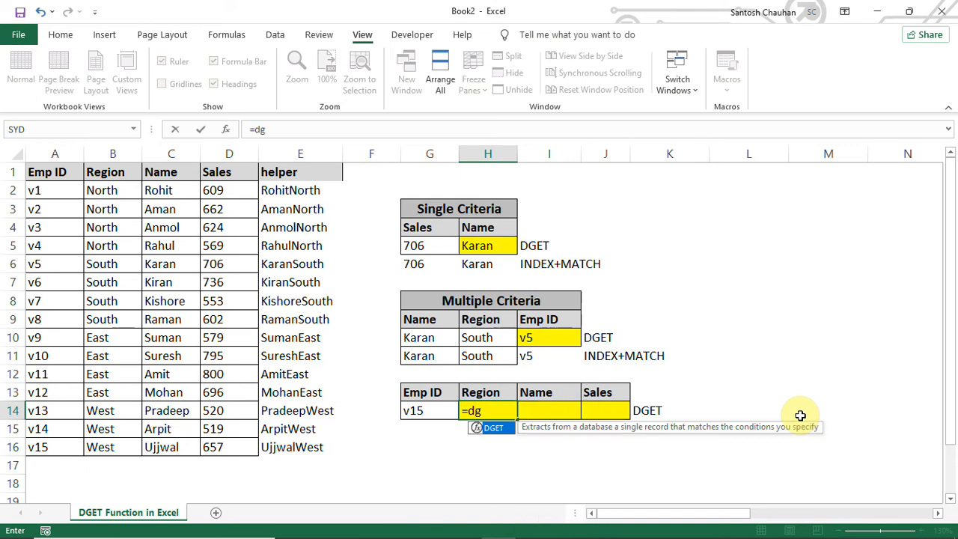
{"action": "key", "text": "Tab"}
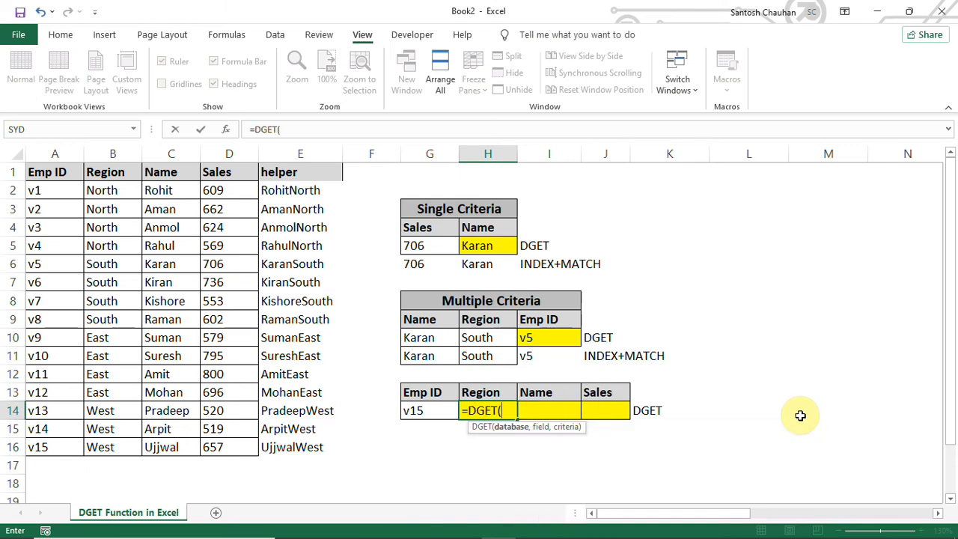
{"action": "left_click_drag", "start_coordinate": [44, 172], "coordinate": [224, 444]}
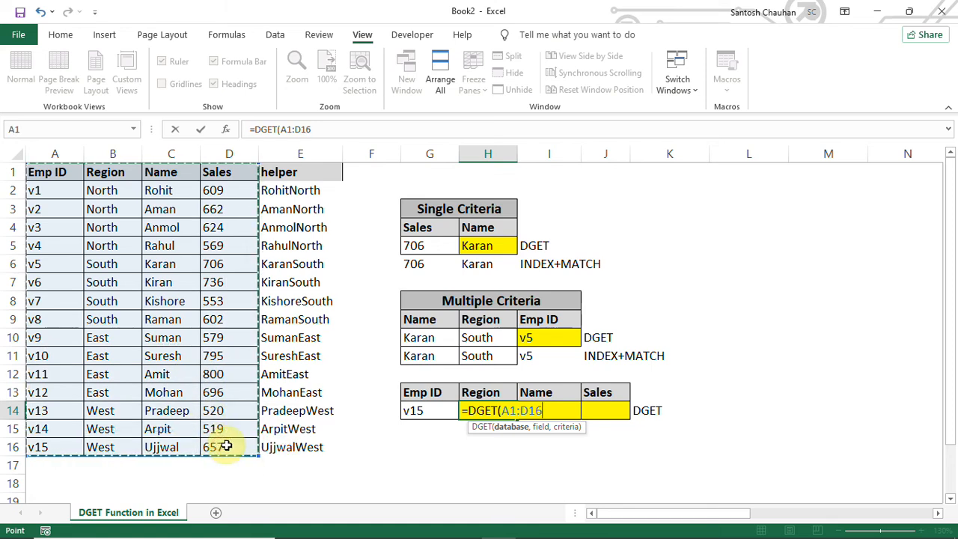
{"action": "type", "text": ","}
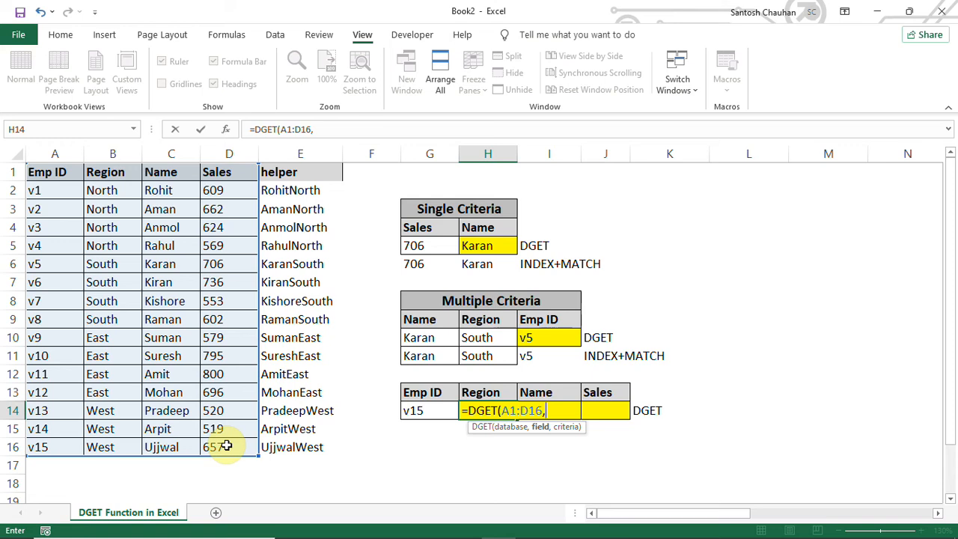
{"action": "left_click", "coordinate": [106, 171]}
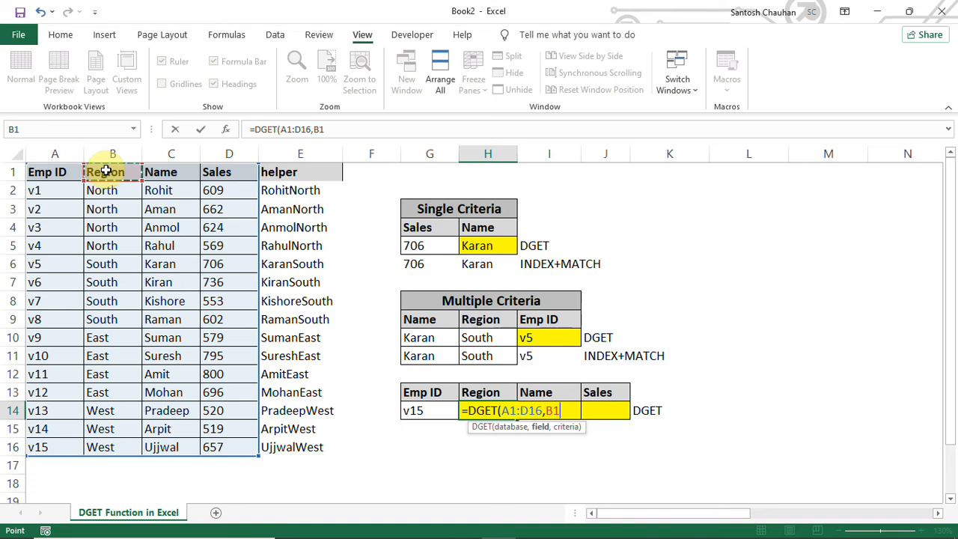
{"action": "type", "text": ","}
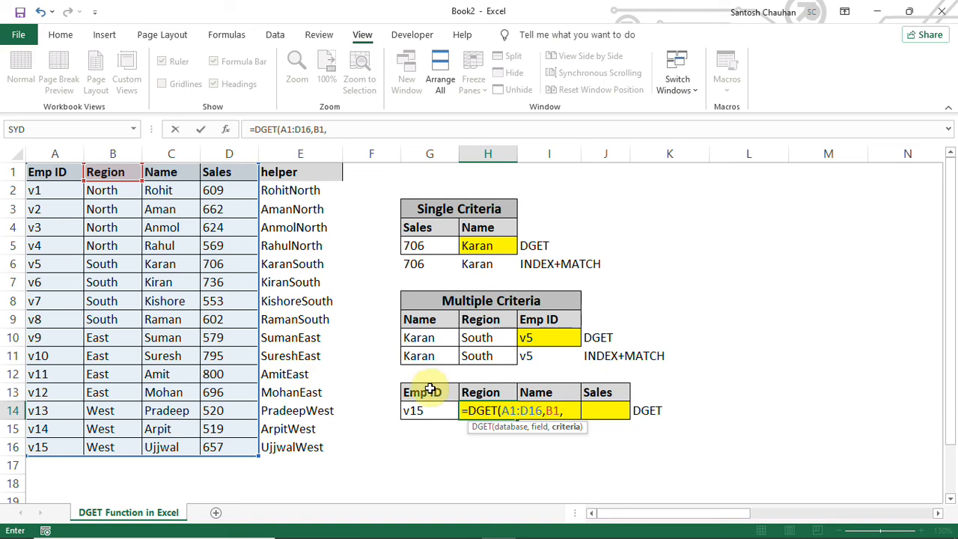
{"action": "left_click_drag", "start_coordinate": [430, 389], "coordinate": [428, 411]}
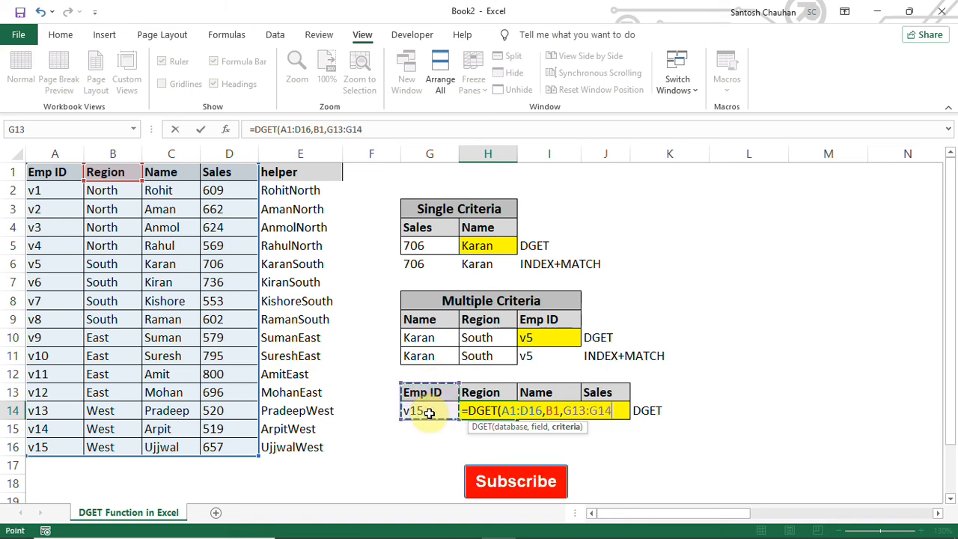
{"action": "key", "text": "F4"}
{"action": "type", "text": ")"}
{"action": "key", "text": "Return"}
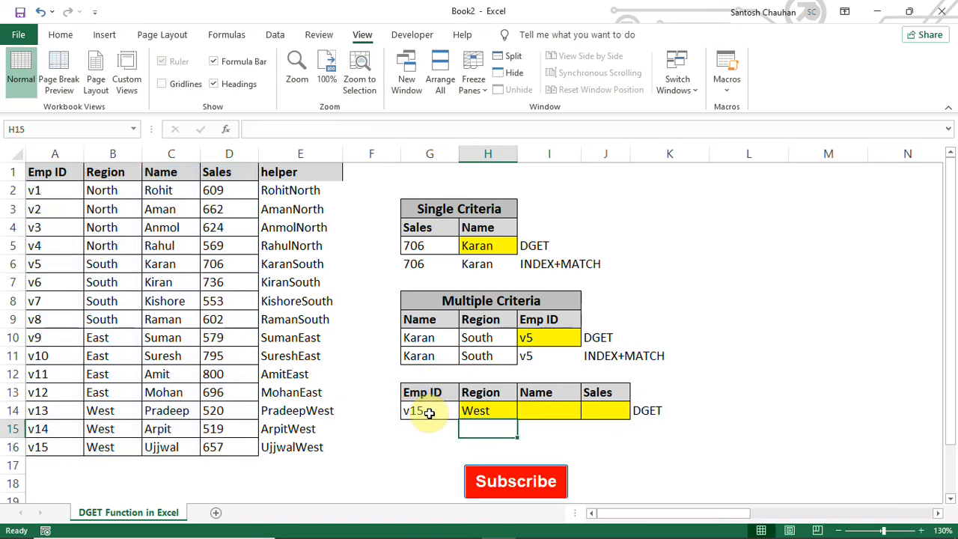
Try to copy the region lookup cell H14 into the Name cell I14, and clear I14
{"action": "key", "text": "Up"}
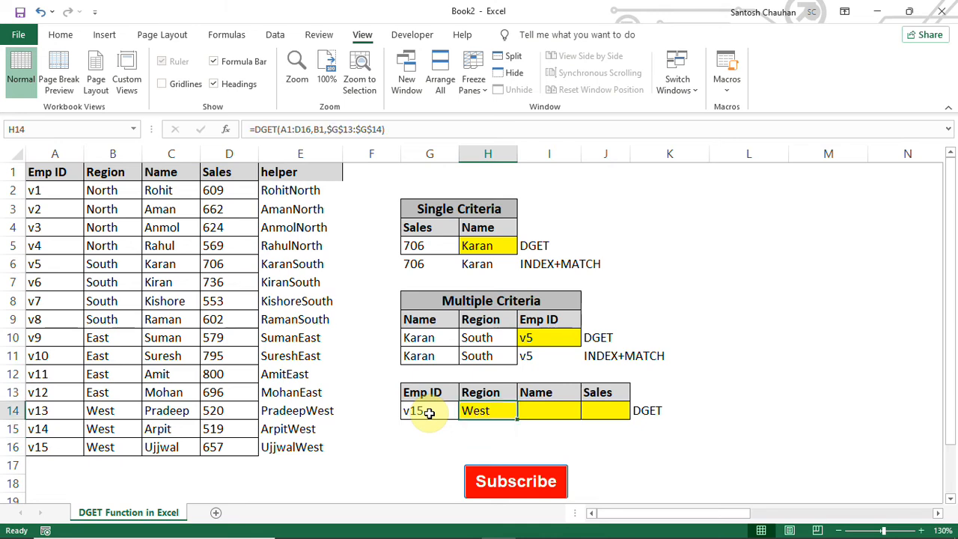
{"action": "key", "text": "ctrl+c"}
{"action": "key", "text": "Right"}
{"action": "key", "text": "ctrl+v"}
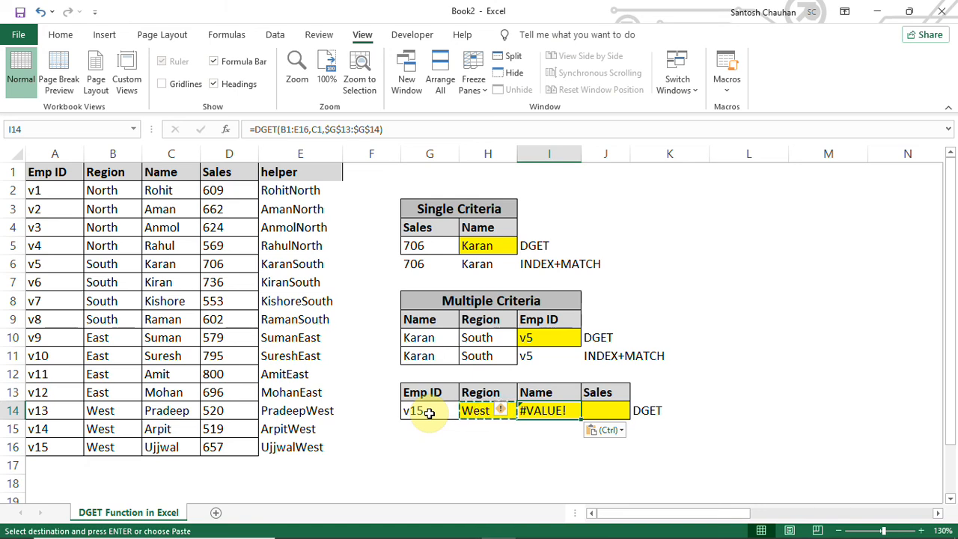
{"action": "key", "text": "Escape"}
{"action": "key", "text": "Delete"}
Copy the full formula text =DGET(A1:D16,B1,$G$13:$G$14) from H14 into I14, keeping its references unchanged
{"action": "key", "text": "Left"}
{"action": "key", "text": "F2"}
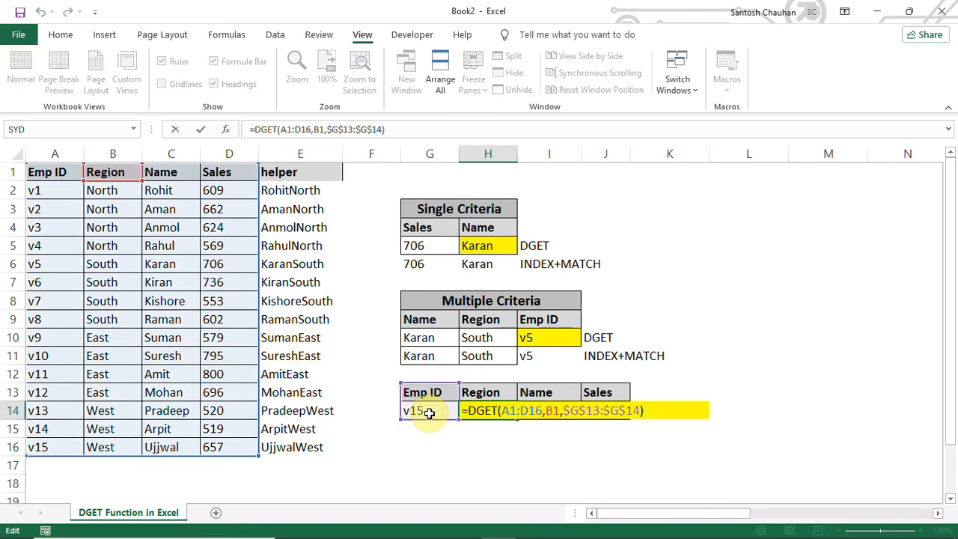
{"action": "key", "text": "shift+Left"}
{"action": "key", "text": "shift+Left"}
{"action": "key", "text": "shift+Left"}
{"action": "key", "text": "shift+Left"}
{"action": "key", "text": "shift+Left"}
{"action": "key", "text": "shift+Left"}
{"action": "key", "text": "shift+Left"}
{"action": "key", "text": "shift+Left"}
{"action": "key", "text": "shift+Left"}
{"action": "key", "text": "shift+Left"}
{"action": "key", "text": "shift+Left"}
{"action": "key", "text": "shift+Left"}
{"action": "key", "text": "shift+Left"}
{"action": "key", "text": "shift+Left"}
{"action": "key", "text": "shift+Left"}
{"action": "key", "text": "shift+Left"}
{"action": "key", "text": "shift+Left"}
{"action": "key", "text": "shift+Left"}
{"action": "key", "text": "shift+Left"}
{"action": "key", "text": "shift+Left"}
{"action": "key", "text": "shift+Left"}
{"action": "key", "text": "shift+Left"}
{"action": "key", "text": "shift+Left"}
{"action": "key", "text": "shift+Left"}
{"action": "key", "text": "shift+Left"}
{"action": "key", "text": "shift+Left"}
{"action": "key", "text": "shift+Left"}
{"action": "key", "text": "shift+Left"}
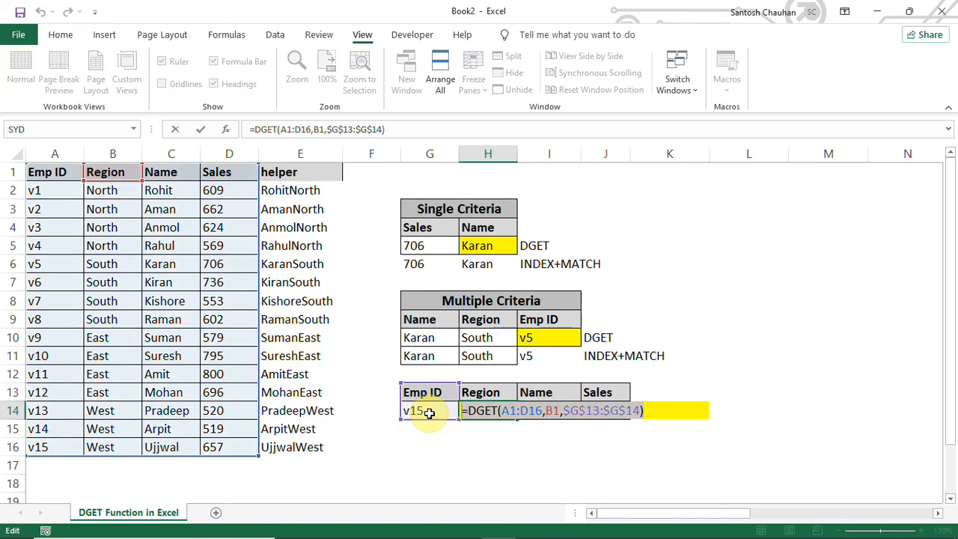
{"action": "key", "text": "Tab"}
{"action": "key", "text": "F2"}
{"action": "key", "text": "ctrl+v"}
{"action": "key", "text": "Tab"}
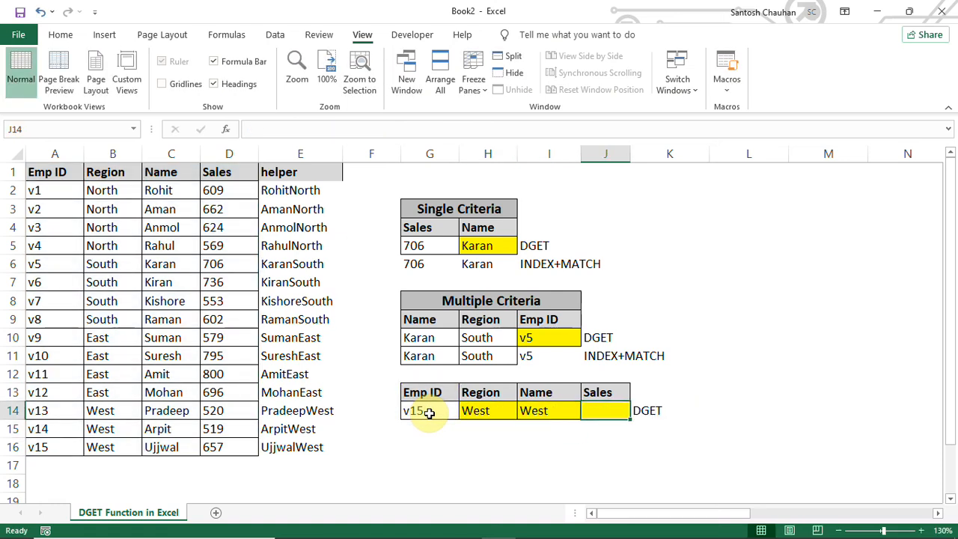
Enter the same formula text =DGET(A1:D16,B1,$G$13:$G$14) in the Sales cell J14
{"action": "key", "text": "F2"}
{"action": "key", "text": "ctrl+v"}
{"action": "key", "text": "Return"}
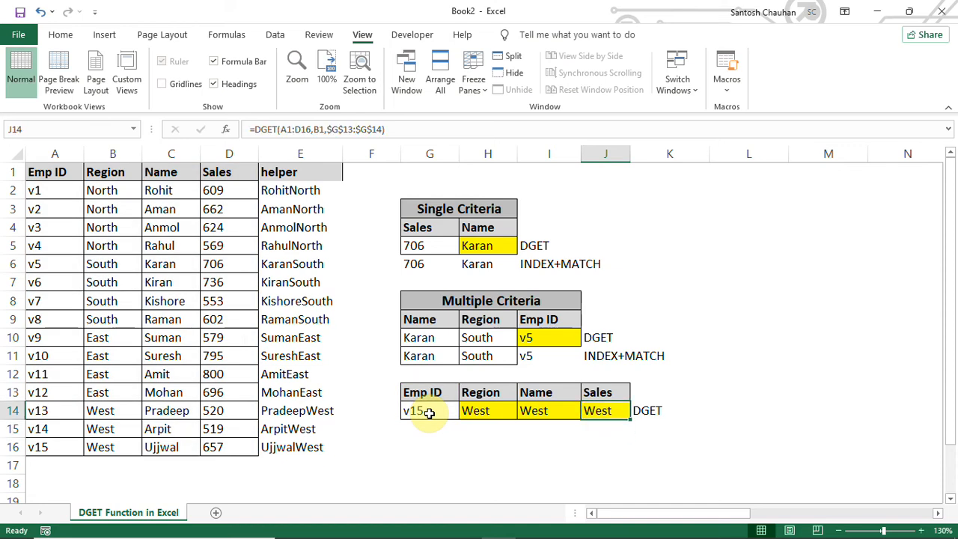
Change the field reference of the DGET formula in I14 to the Name header C1
{"action": "key", "text": "Up"}
{"action": "key", "text": "Left"}
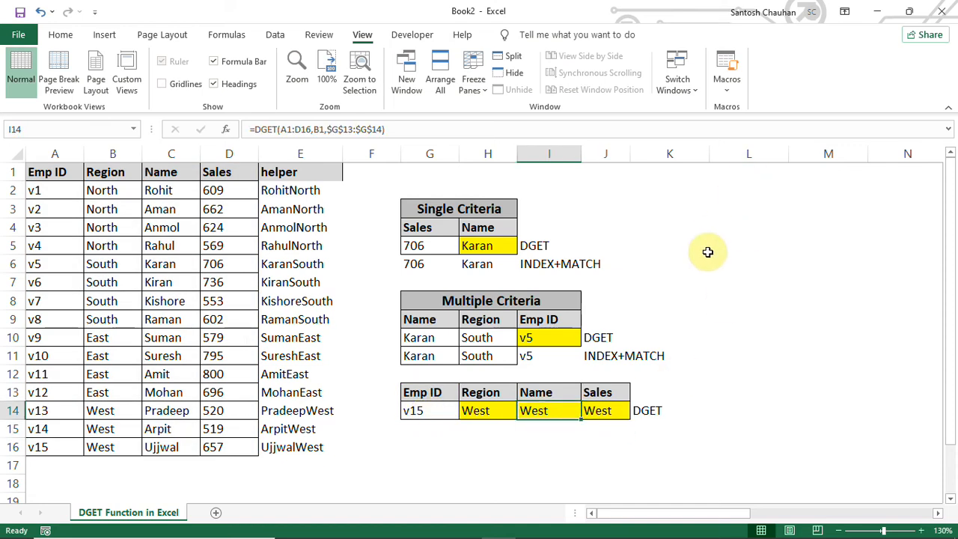
{"action": "key", "text": "F2"}
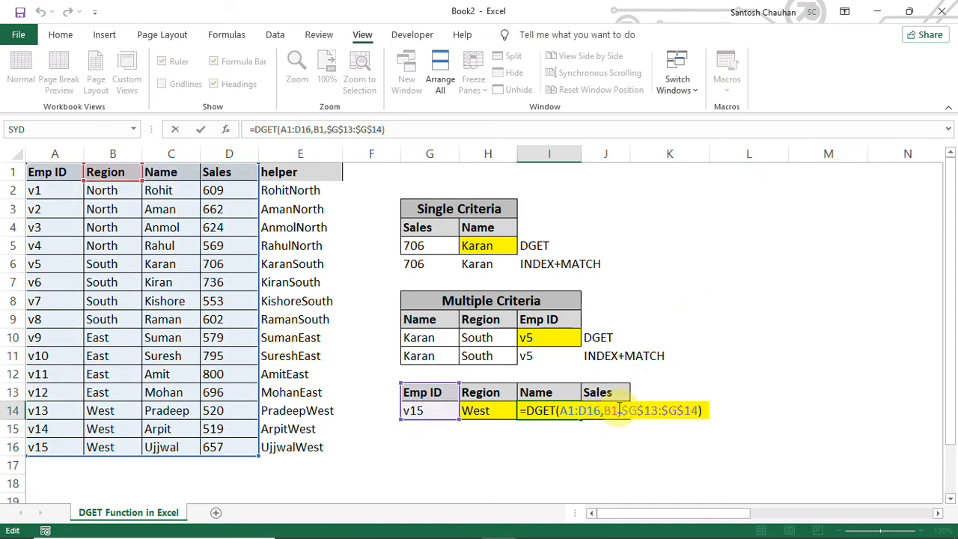
{"action": "left_click", "coordinate": [613, 411]}
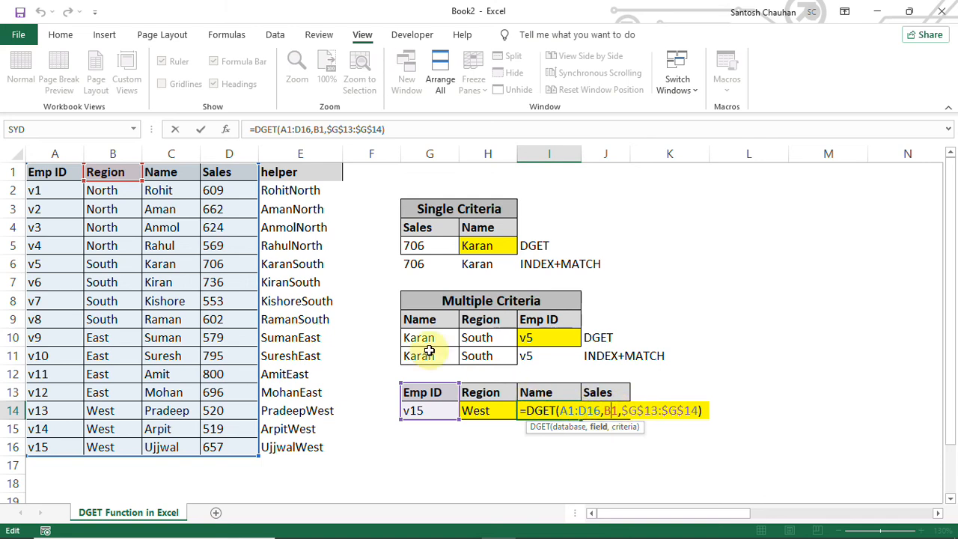
{"action": "left_click", "coordinate": [129, 179]}
{"action": "left_click", "coordinate": [152, 181]}
{"action": "key", "text": "Return"}
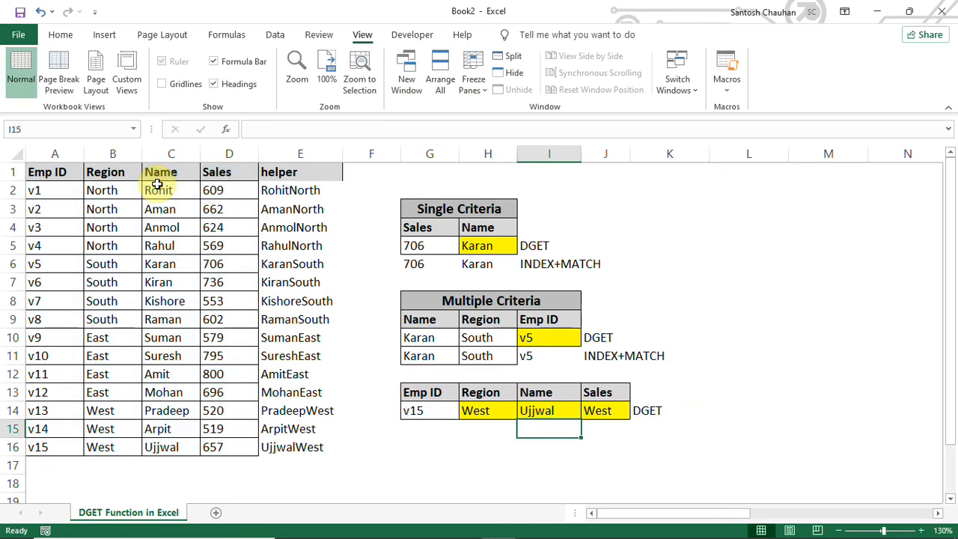
Change the field reference of the DGET formula in J14 to the Sales header D1
{"action": "left_click", "coordinate": [611, 410]}
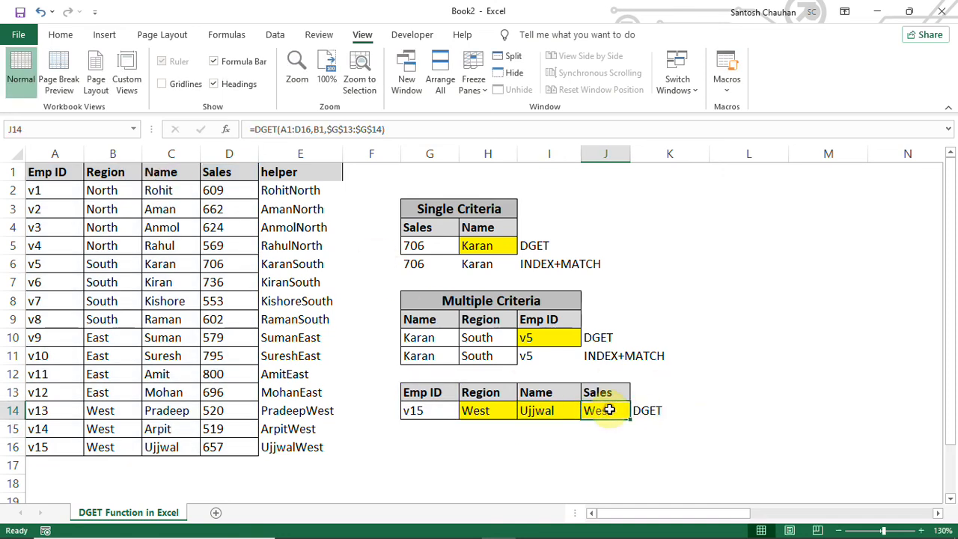
{"action": "key", "text": "F2"}
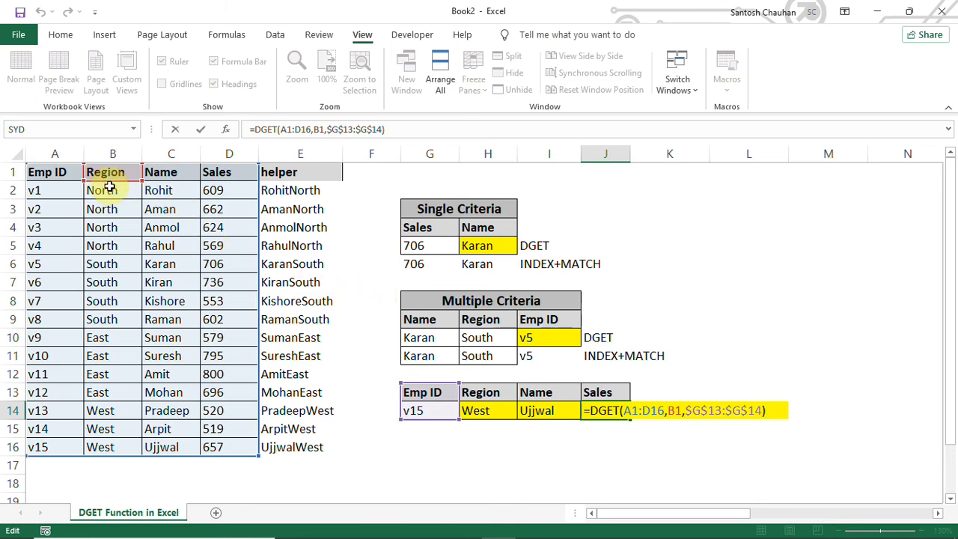
{"action": "left_click_drag", "start_coordinate": [109, 181], "coordinate": [214, 176]}
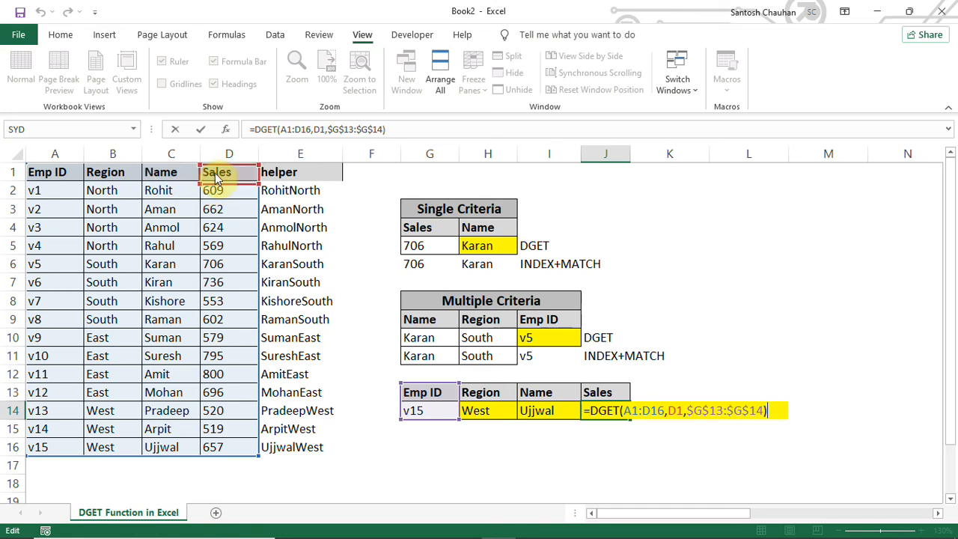
{"action": "key", "text": "Return"}
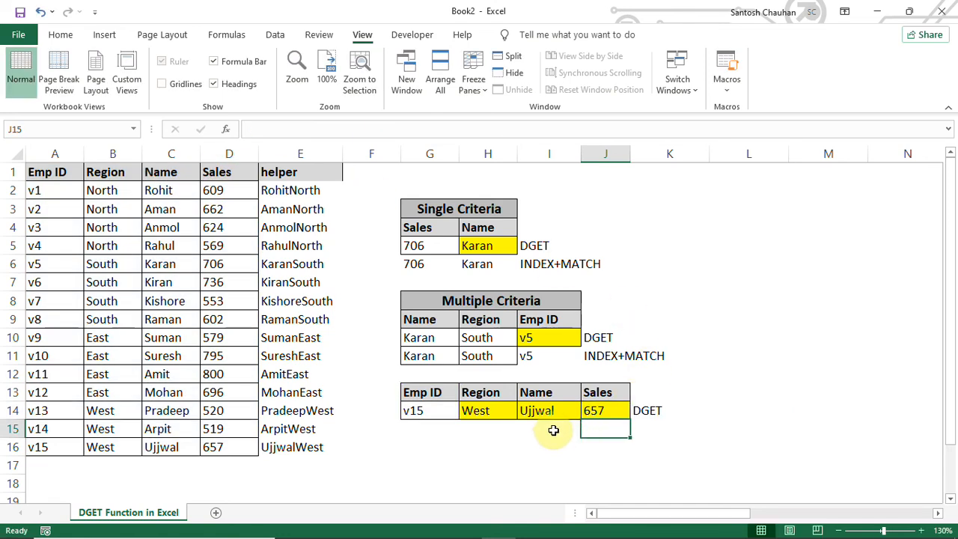
Copy the Emp ID from G14 into G15 to start a second lookup row
{"action": "left_click", "coordinate": [423, 409]}
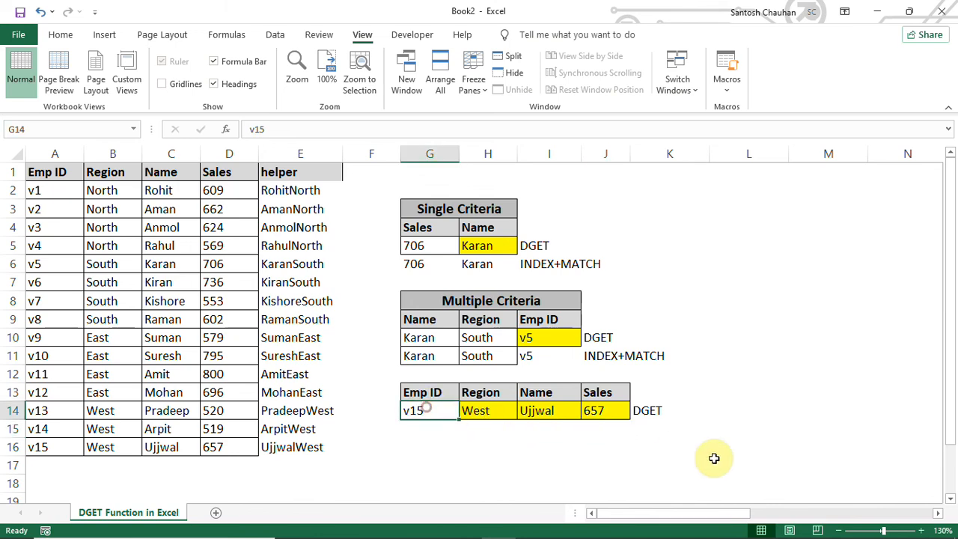
{"action": "key", "text": "ctrl+c"}
{"action": "key", "text": "Down"}
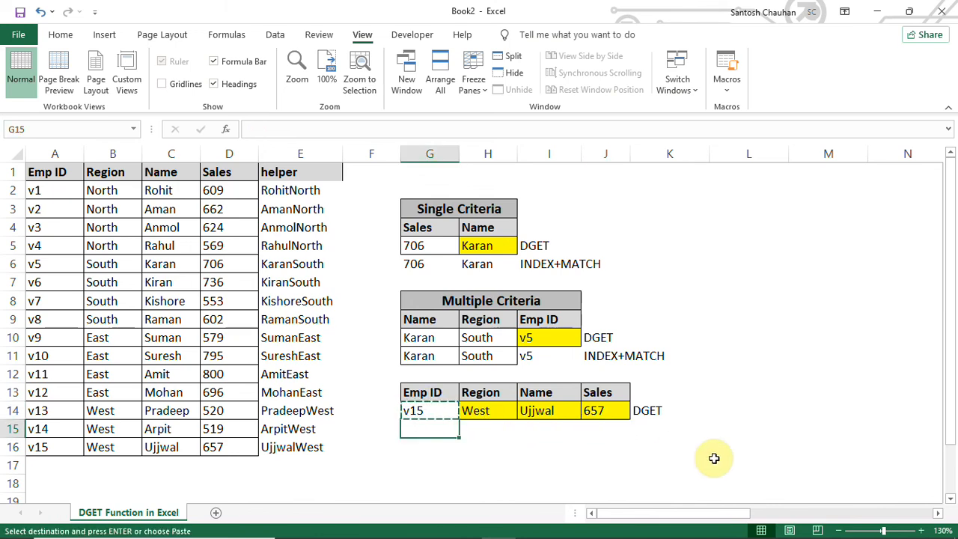
{"action": "key", "text": "ctrl+v"}
Label the second Emp ID lookup row with VLOOKUP in K15
{"action": "key", "text": "Right"}
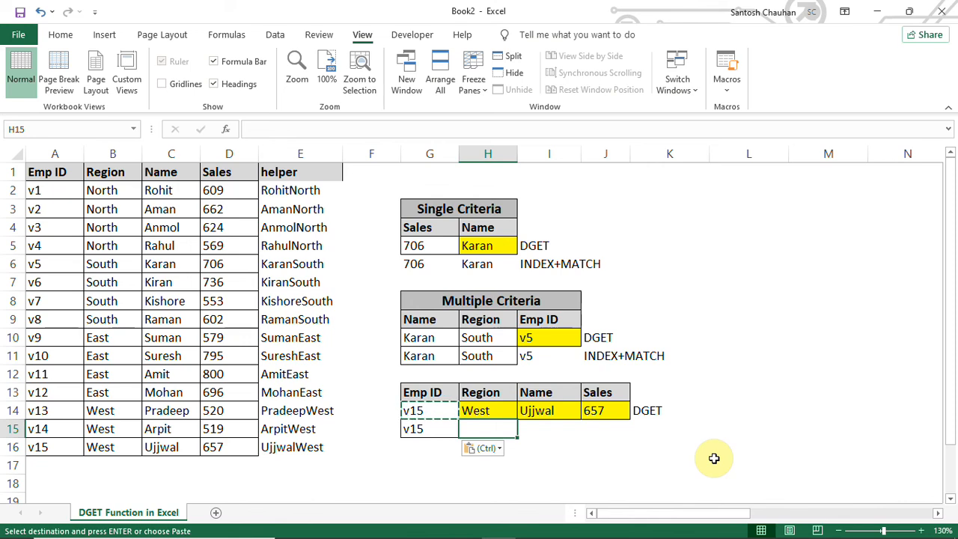
{"action": "key", "text": "Right"}
{"action": "key", "text": "Right"}
{"action": "key", "text": "Right"}
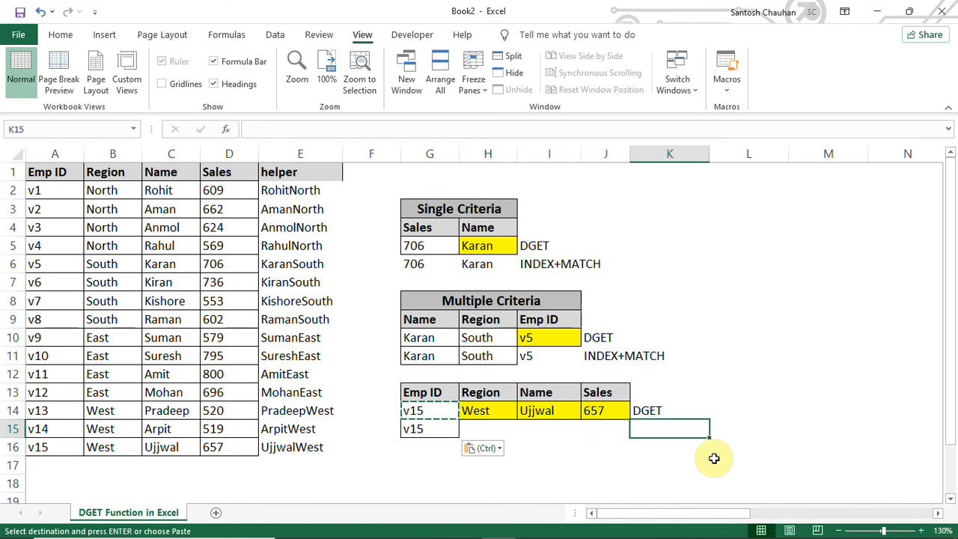
{"action": "type", "text": "VLOOKUP"}
{"action": "key", "text": "Return"}
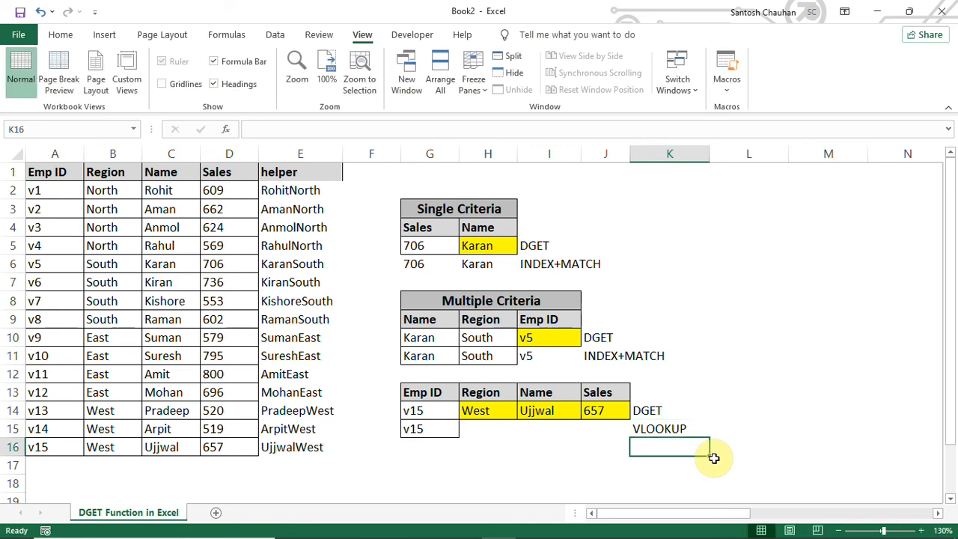
Look up the region for the Emp ID in H15 with the formula =VLOOKUP(G15,A1:D16,2,0)
{"action": "key", "text": "Left"}
{"action": "key", "text": "Left"}
{"action": "key", "text": "Up"}
{"action": "key", "text": "Left"}
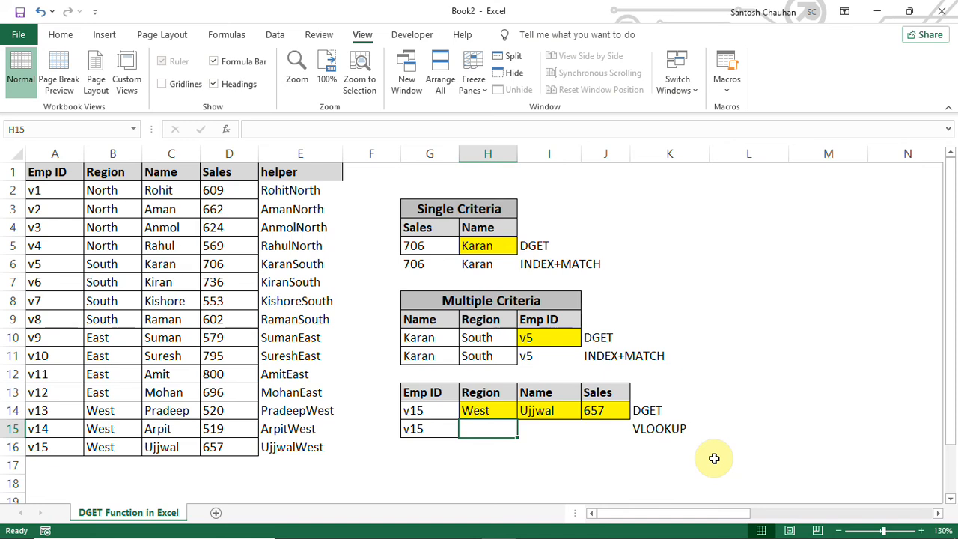
{"action": "type", "text": "=VL"}
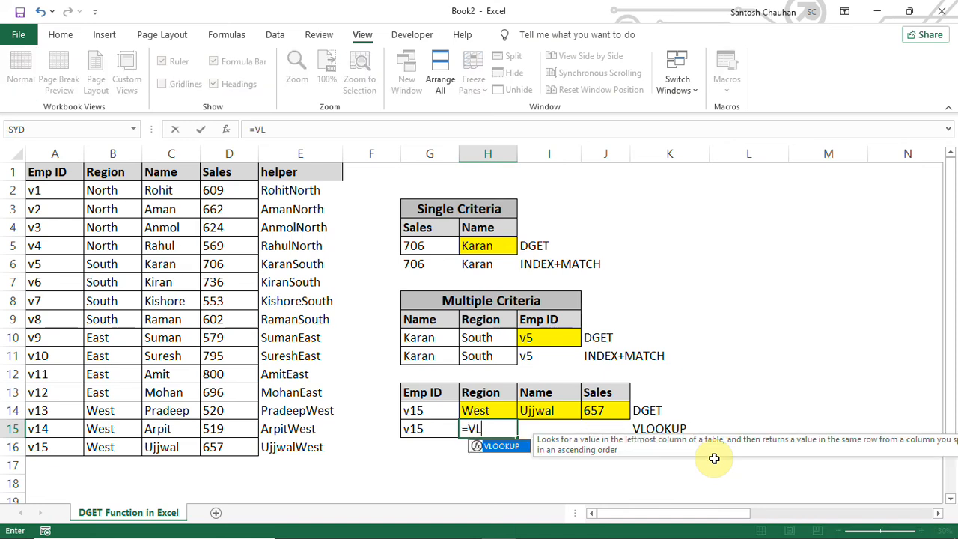
{"action": "key", "text": "Tab"}
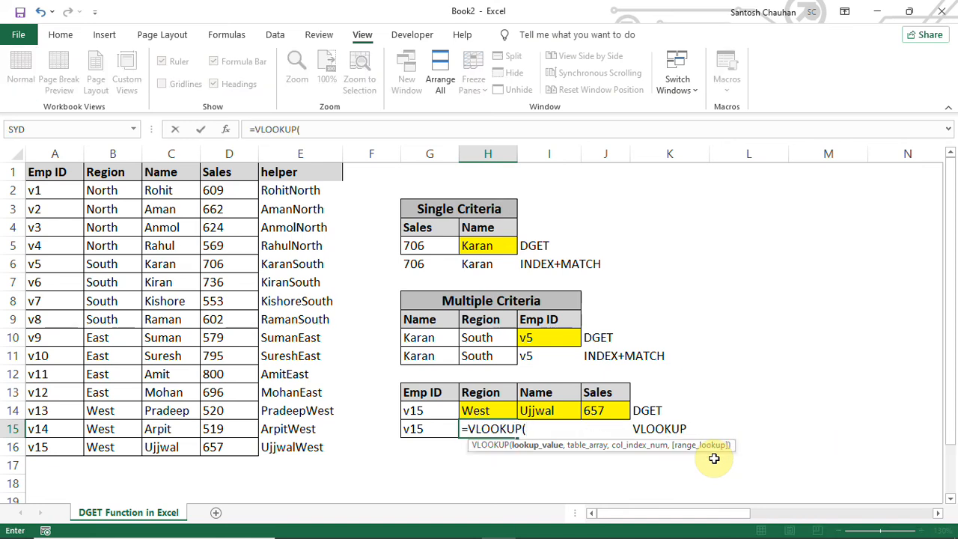
{"action": "key", "text": "Left"}
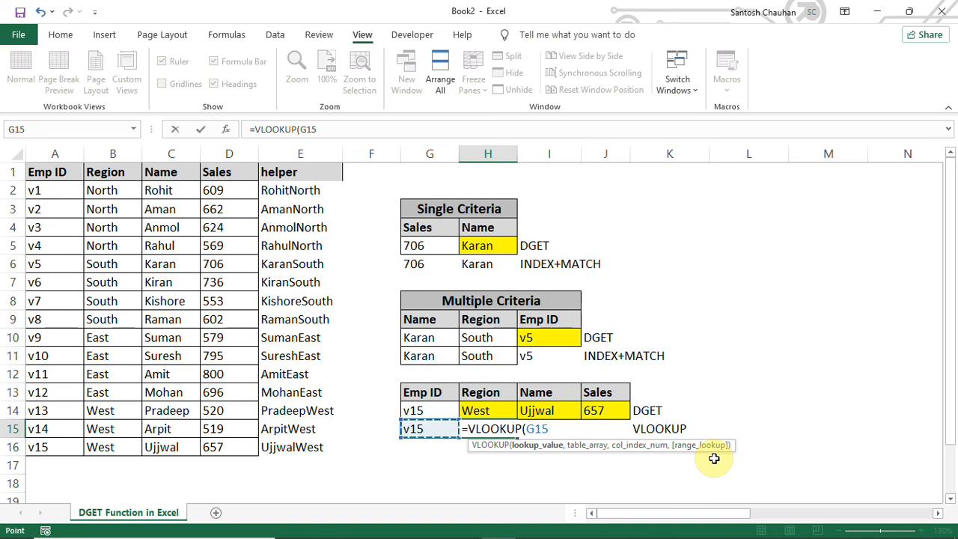
{"action": "type", "text": ","}
{"action": "key", "text": "Left"}
{"action": "key", "text": "Left"}
{"action": "key", "text": "Left"}
{"action": "key", "text": "Left"}
{"action": "key", "text": "Up"}
{"action": "key", "text": "Up"}
{"action": "key", "text": "Up"}
{"action": "key", "text": "Up"}
{"action": "key", "text": "Up"}
{"action": "key", "text": "Up"}
{"action": "key", "text": "Up"}
{"action": "key", "text": "Up"}
{"action": "key", "text": "Up"}
{"action": "key", "text": "Up"}
{"action": "key", "text": "Up"}
{"action": "key", "text": "Up"}
{"action": "key", "text": "Up"}
{"action": "key", "text": "Up"}
{"action": "key", "text": "Left"}
{"action": "key", "text": "Left"}
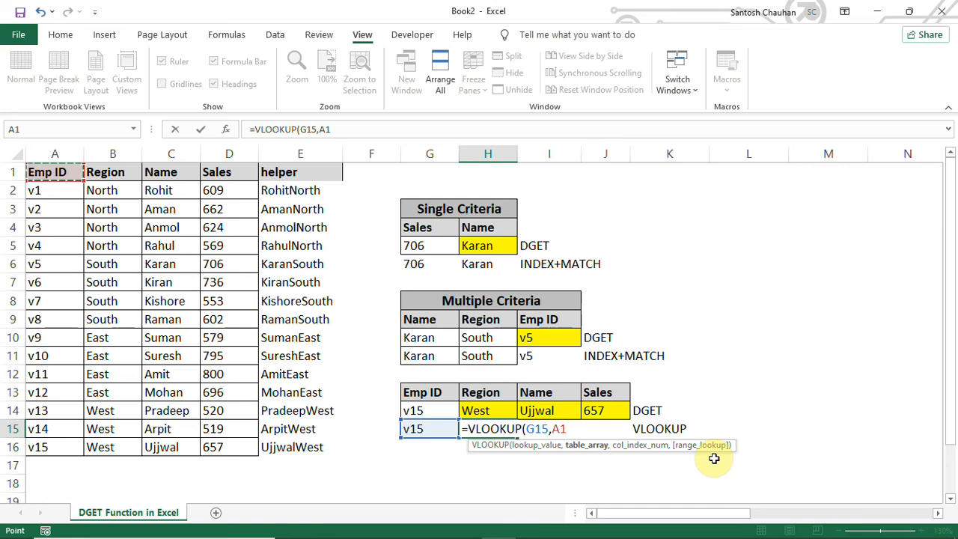
{"action": "key", "text": "shift+Right"}
{"action": "key", "text": "shift+Right"}
{"action": "key", "text": "shift+Down"}
{"action": "key", "text": "shift+Down"}
{"action": "key", "text": "shift+Down"}
{"action": "key", "text": "shift+Down"}
{"action": "key", "text": "shift+Down"}
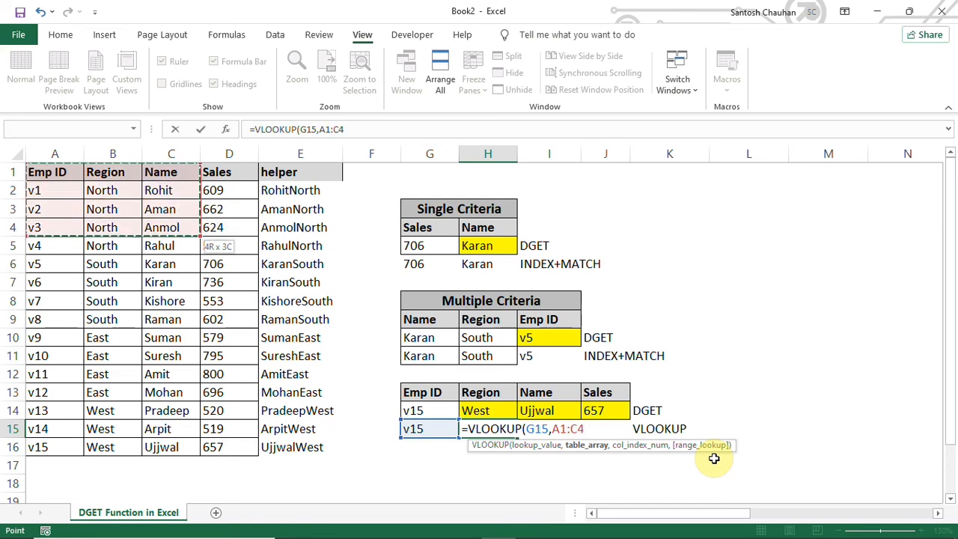
{"action": "key", "text": "shift+Down"}
{"action": "key", "text": "shift+Right"}
{"action": "key", "text": "shift+Down"}
{"action": "key", "text": "shift+Down"}
{"action": "key", "text": "shift+Down"}
{"action": "key", "text": "shift+Down"}
{"action": "key", "text": "shift+Down"}
{"action": "key", "text": "shift+Down"}
{"action": "key", "text": "shift+Down"}
{"action": "key", "text": "shift+Down"}
{"action": "key", "text": "shift+Down"}
{"action": "key", "text": "shift+Down"}
{"action": "key", "text": "shift+Up"}
{"action": "type", "text": ","}
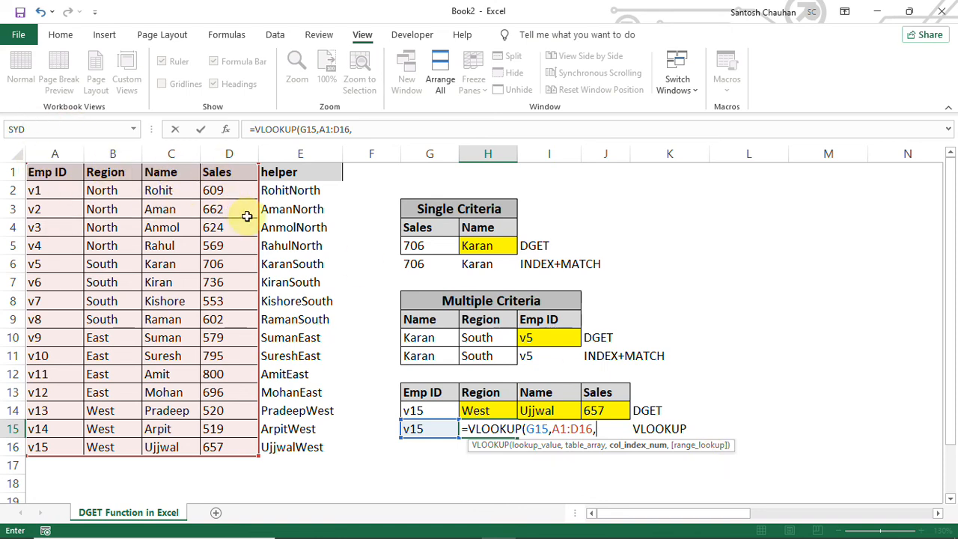
{"action": "type", "text": "2"}
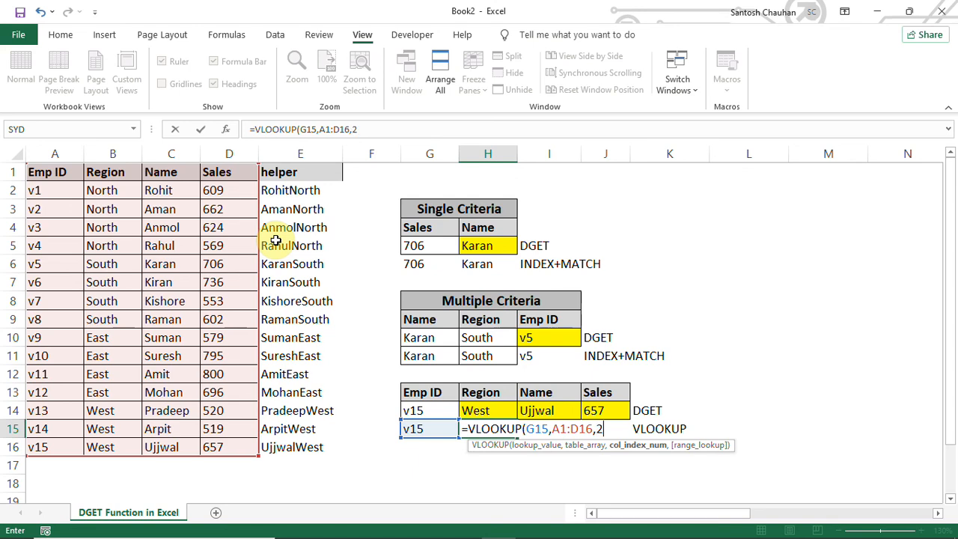
{"action": "type", "text": ",0"}
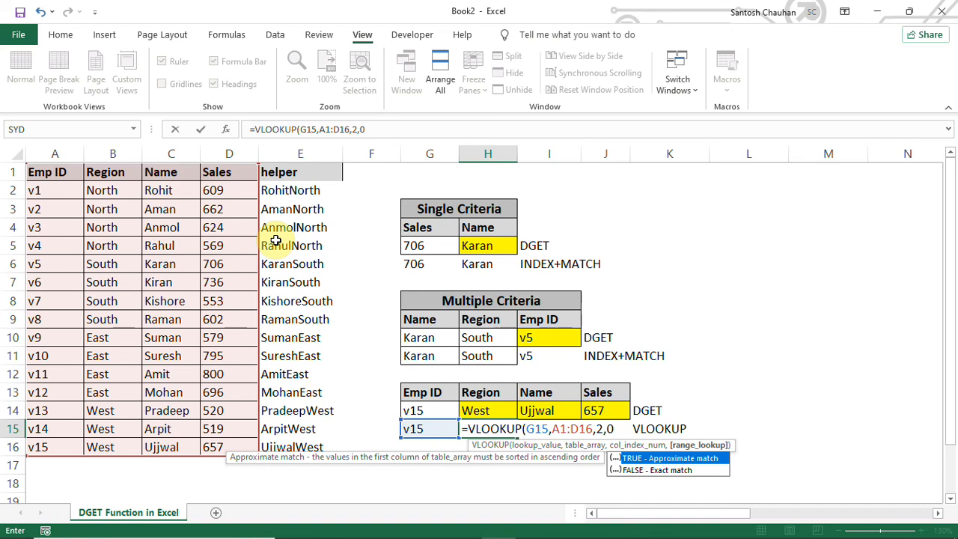
{"action": "type", "text": ")"}
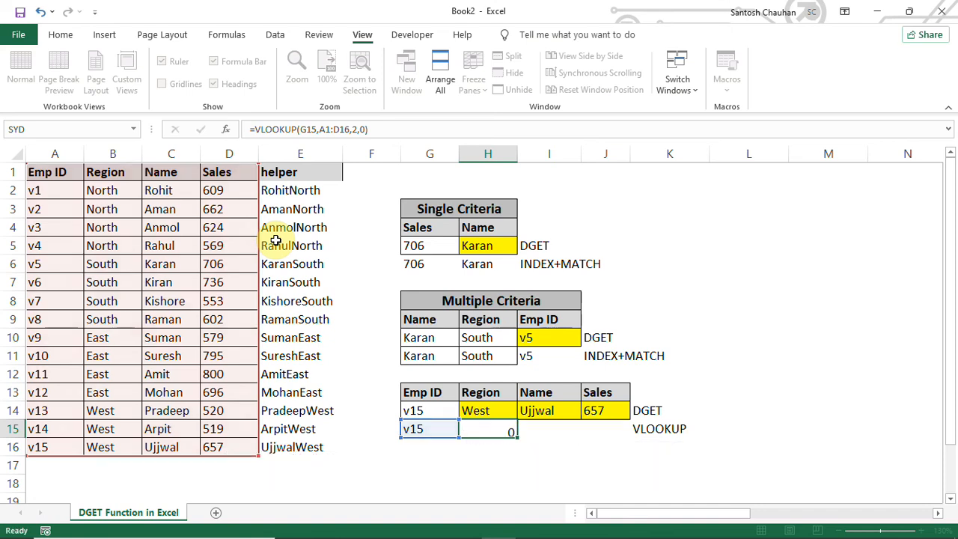
{"action": "key", "text": "Return"}
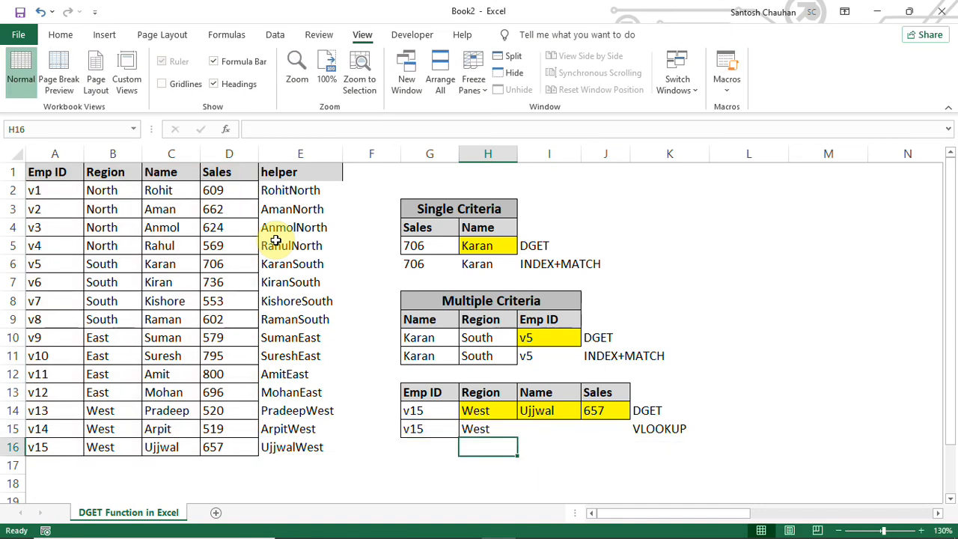
Copy the VLOOKUP formula text from H15 into the Name cell I15 and set its column index to 3
{"action": "left_click", "coordinate": [488, 429]}
{"action": "left_click_drag", "start_coordinate": [381, 133], "coordinate": [85, 150]}
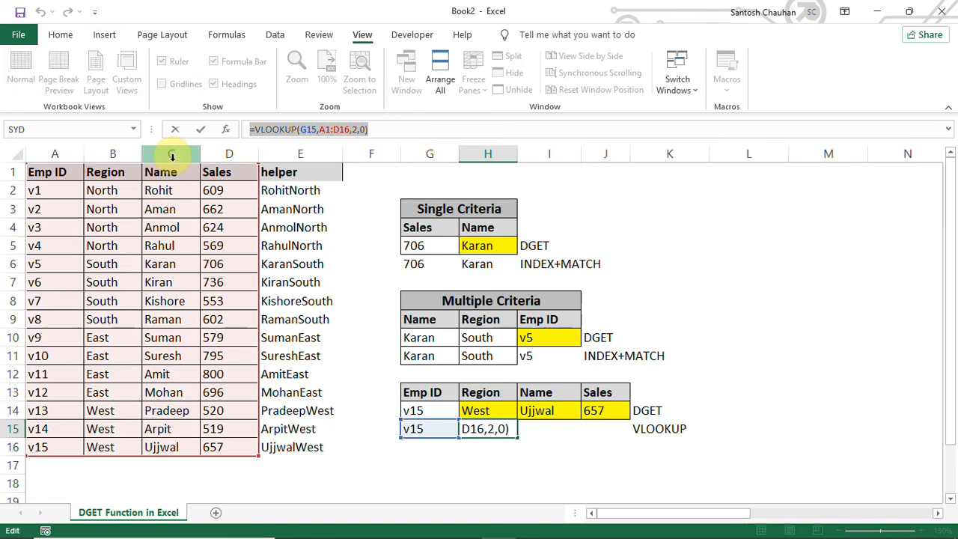
{"action": "key", "text": "Escape"}
{"action": "key", "text": "Right"}
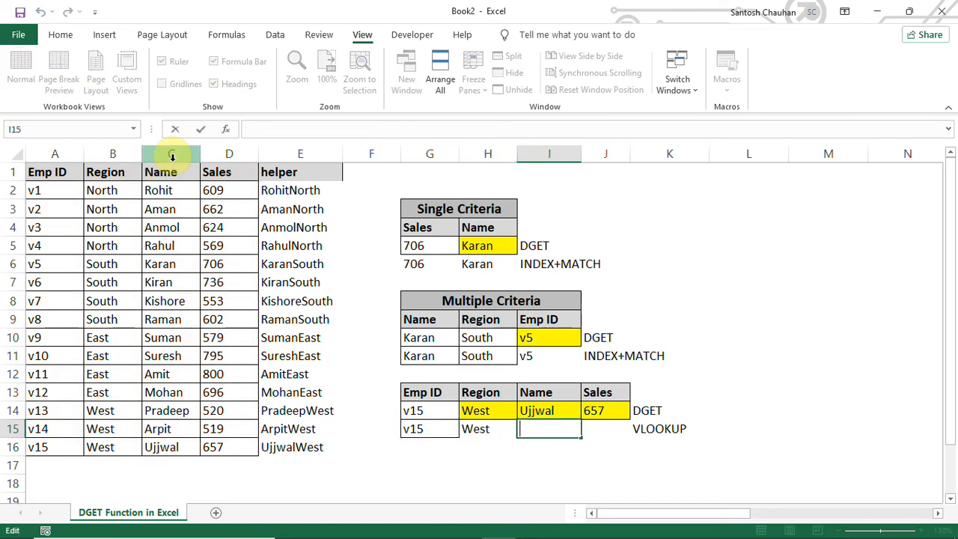
{"action": "key", "text": "ctrl+v"}
{"action": "key", "text": "Left"}
{"action": "key", "text": "Left"}
{"action": "key", "text": "Left"}
{"action": "key", "text": "Left"}
{"action": "key", "text": "shift+Right"}
{"action": "type", "text": "3"}
{"action": "key", "text": "Return"}
Enter the same VLOOKUP formula text in the Sales cell J15 with column index 4
{"action": "key", "text": "Up"}
{"action": "key", "text": "Right"}
{"action": "key", "text": "F2"}
{"action": "key", "text": "ctrl+v"}
{"action": "key", "text": "Left"}
{"action": "key", "text": "Left"}
{"action": "key", "text": "Left"}
{"action": "key", "text": "Left"}
{"action": "key", "text": "shift+Right"}
{"action": "type", "text": "4"}
{"action": "key", "text": "Return"}
{"action": "key", "text": "Up"}
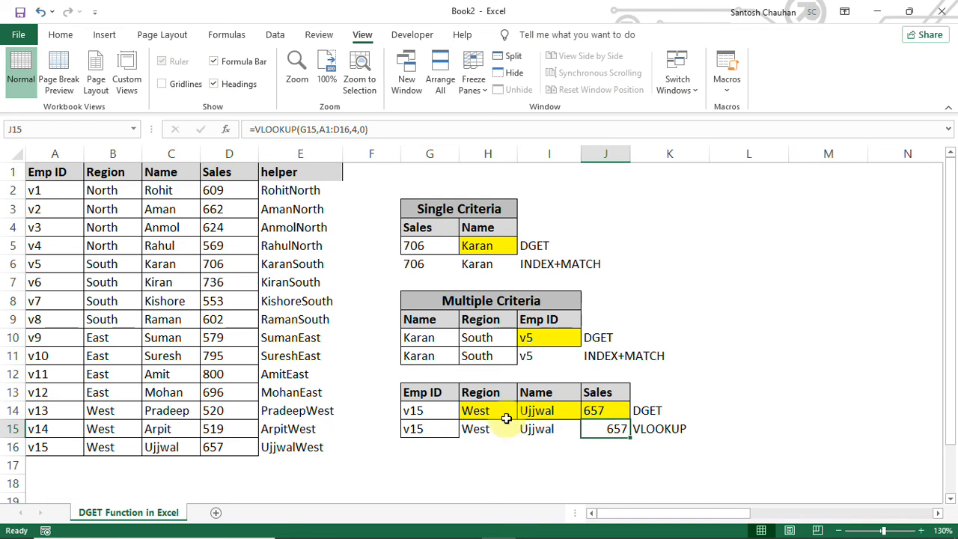
{"action": "left_click", "coordinate": [483, 416]}
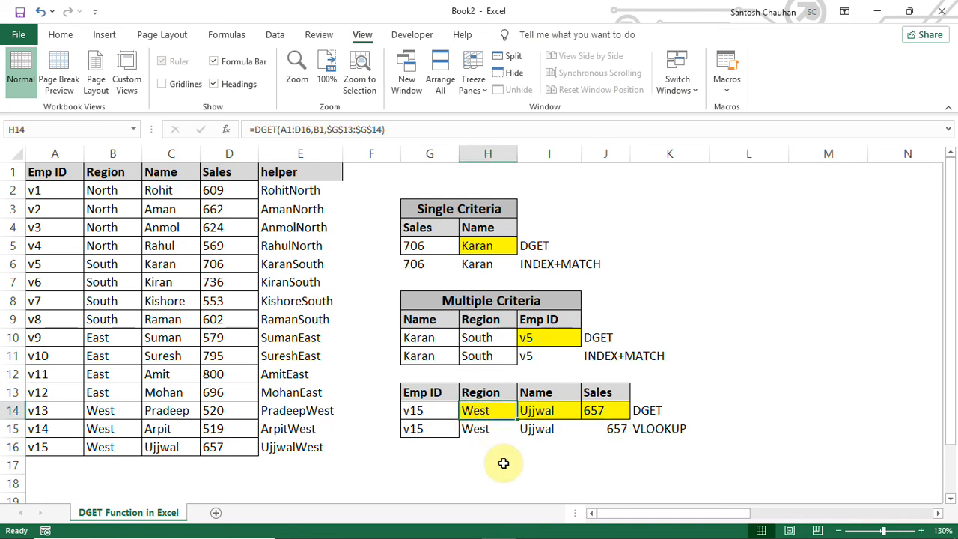
{"action": "left_click", "coordinate": [544, 412]}
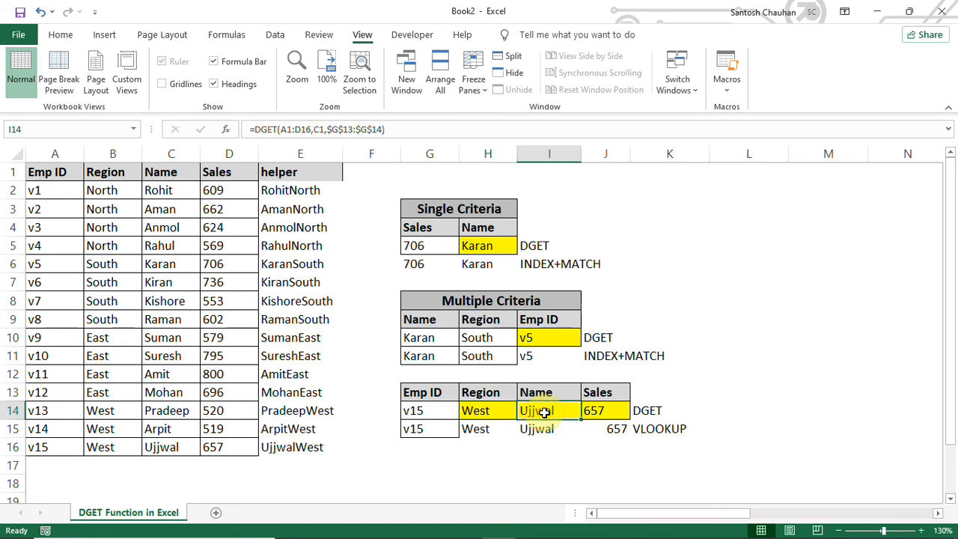
{"action": "left_click", "coordinate": [478, 416]}
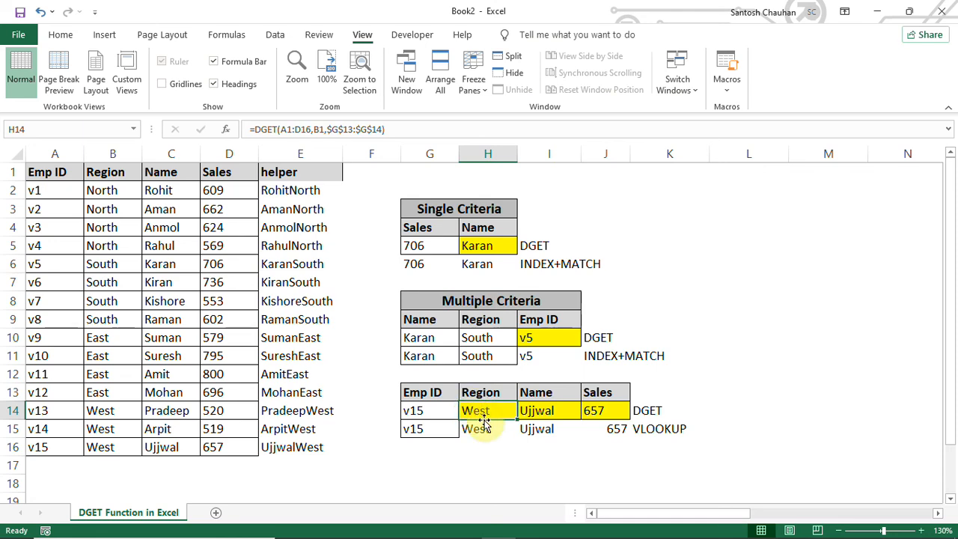
{"action": "left_click", "coordinate": [424, 428]}
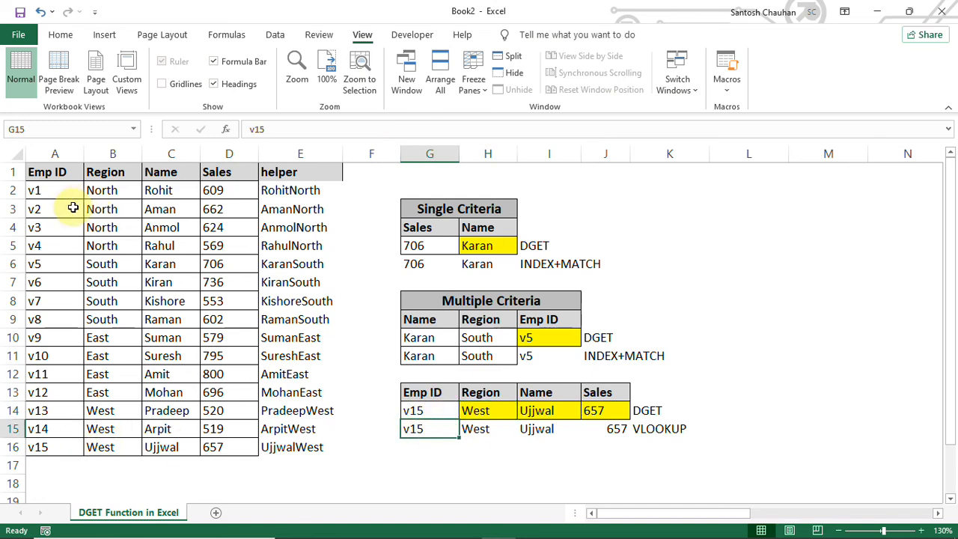
Try a duplicate Emp ID by copying A16 over A15 to test both lookup rows, and undo the paste
{"action": "left_click", "coordinate": [61, 449]}
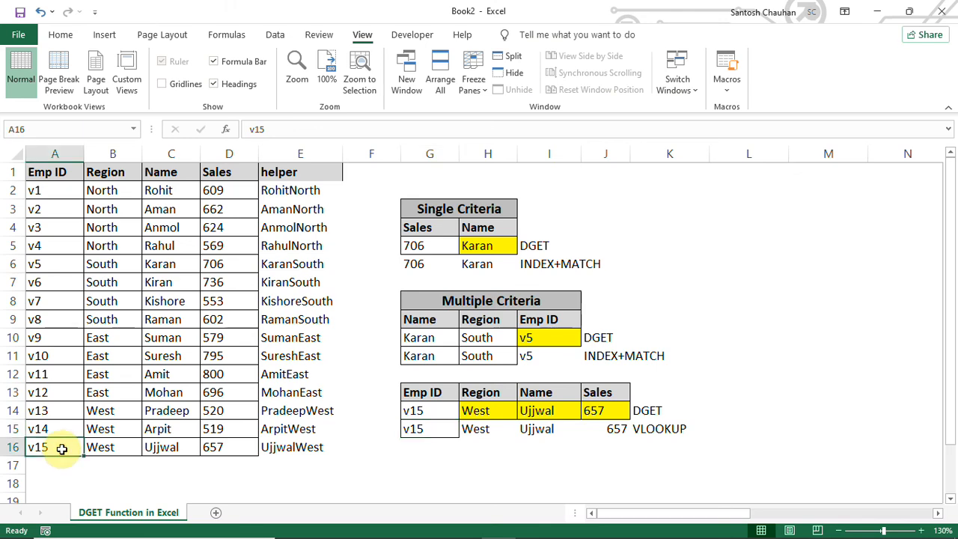
{"action": "key", "text": "ctrl+c"}
{"action": "left_click", "coordinate": [59, 428]}
{"action": "key", "text": "ctrl+v"}
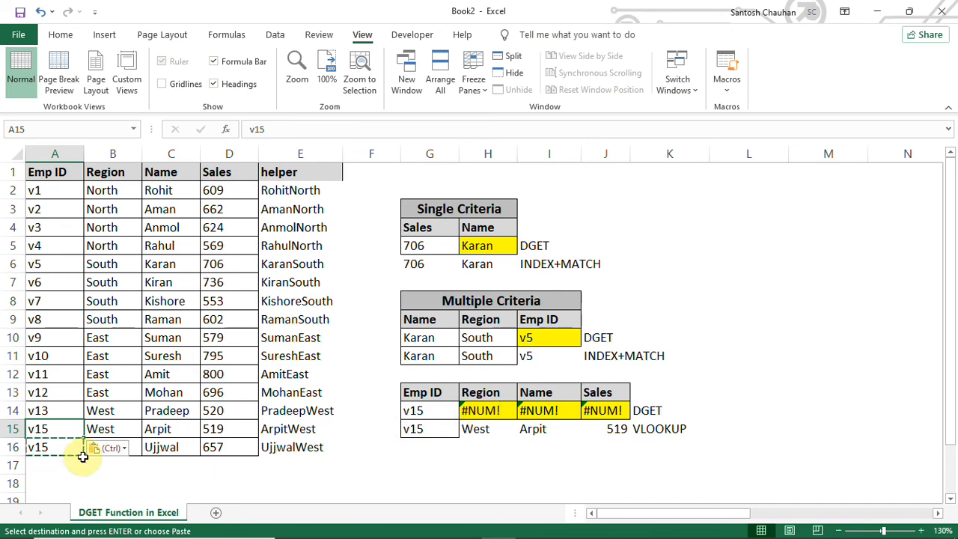
{"action": "key", "text": "Escape"}
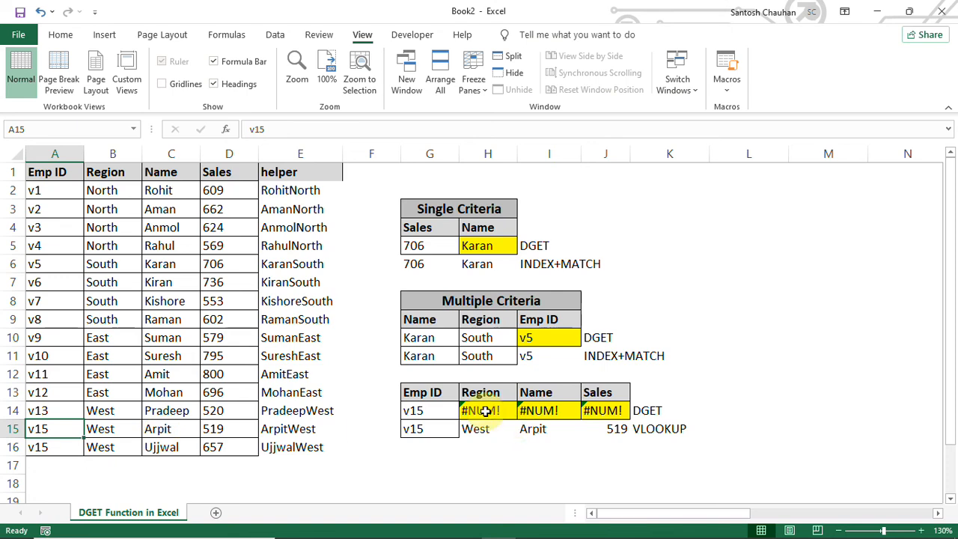
{"action": "key", "text": "ctrl+z"}
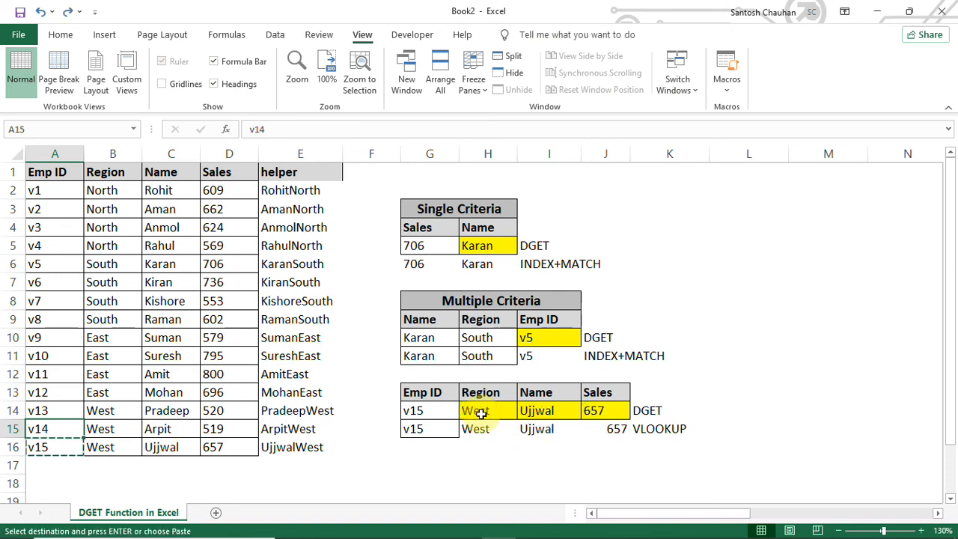
{"action": "left_click", "coordinate": [506, 428]}
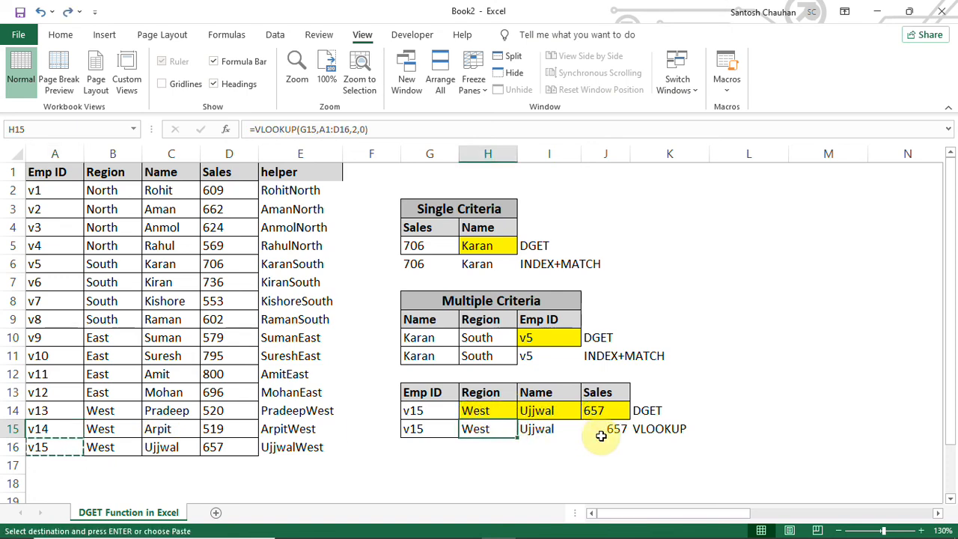